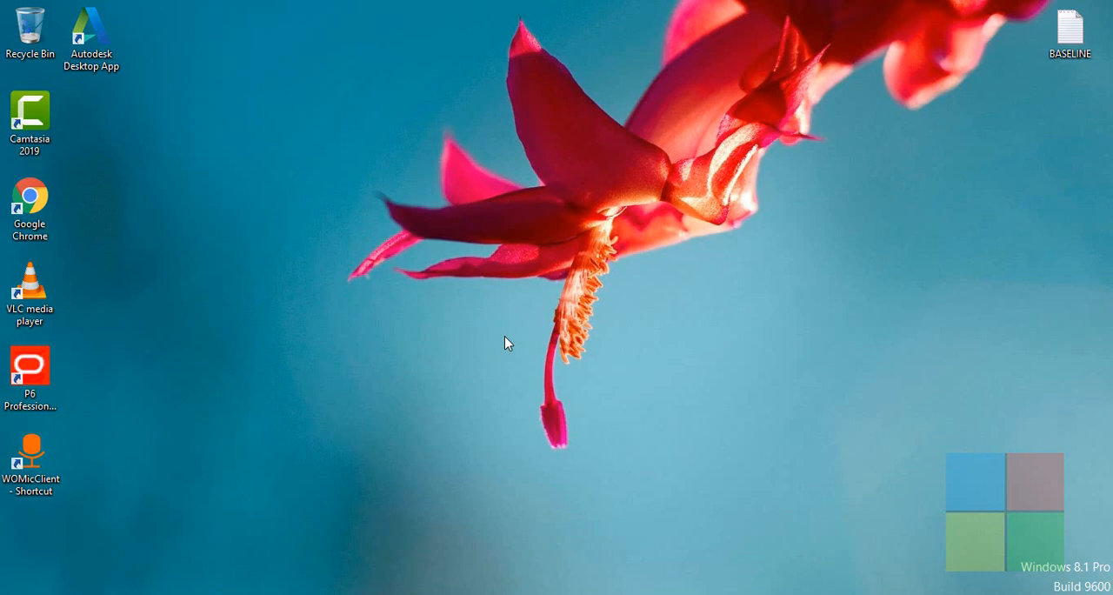
# - Open the BASELINE text file from the desktop, read the definition of a baseline, and close the file
pyautogui.doubleClick(1072, 55)
pyautogui.click(837, 33)
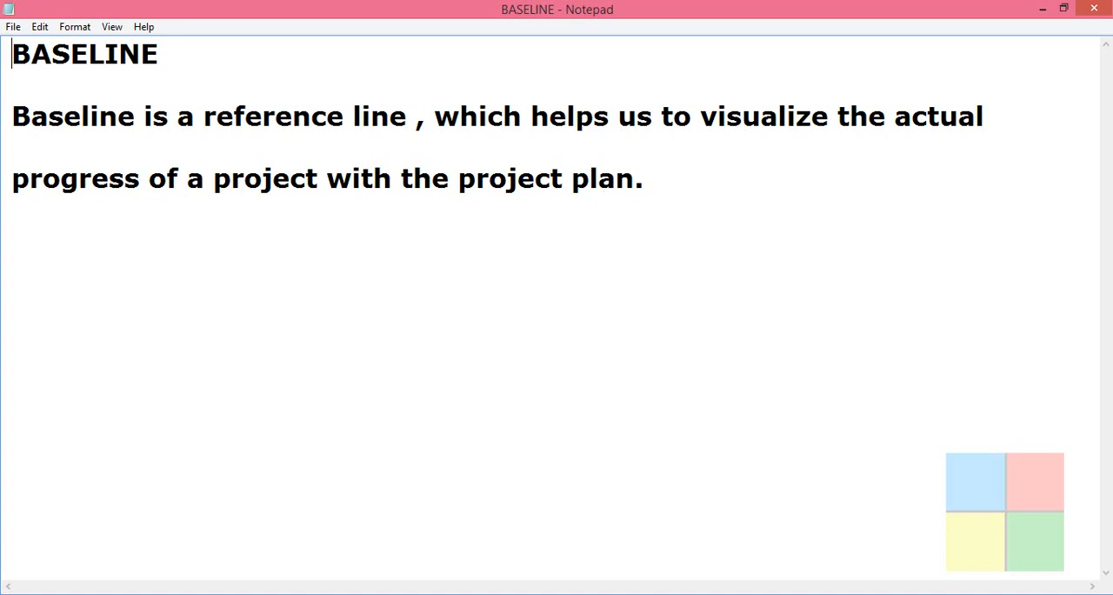
pyautogui.click(1094, 8)
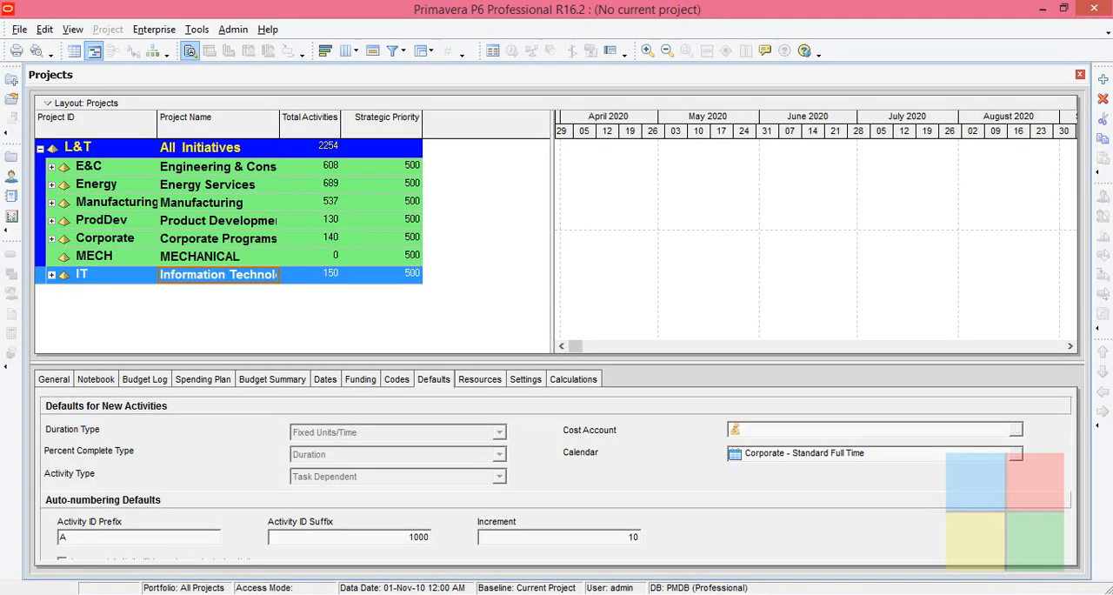
# - In Primavera P6, start a new project under the MECHANICAL EPS with project ID 1 and name BASELINE
pyautogui.click(257, 257)
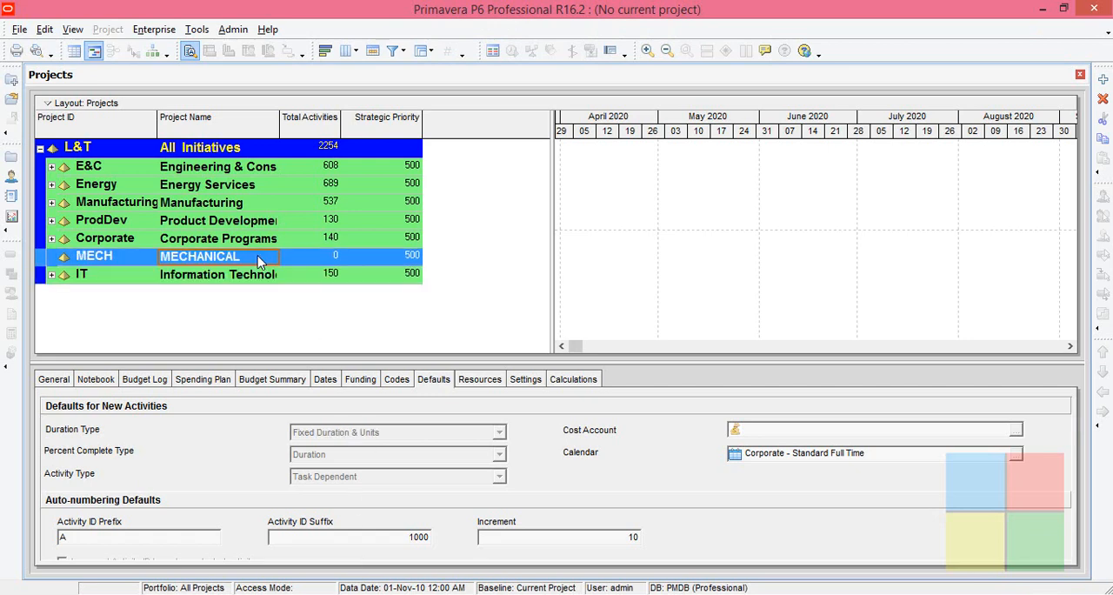
pyautogui.click(1103, 80)
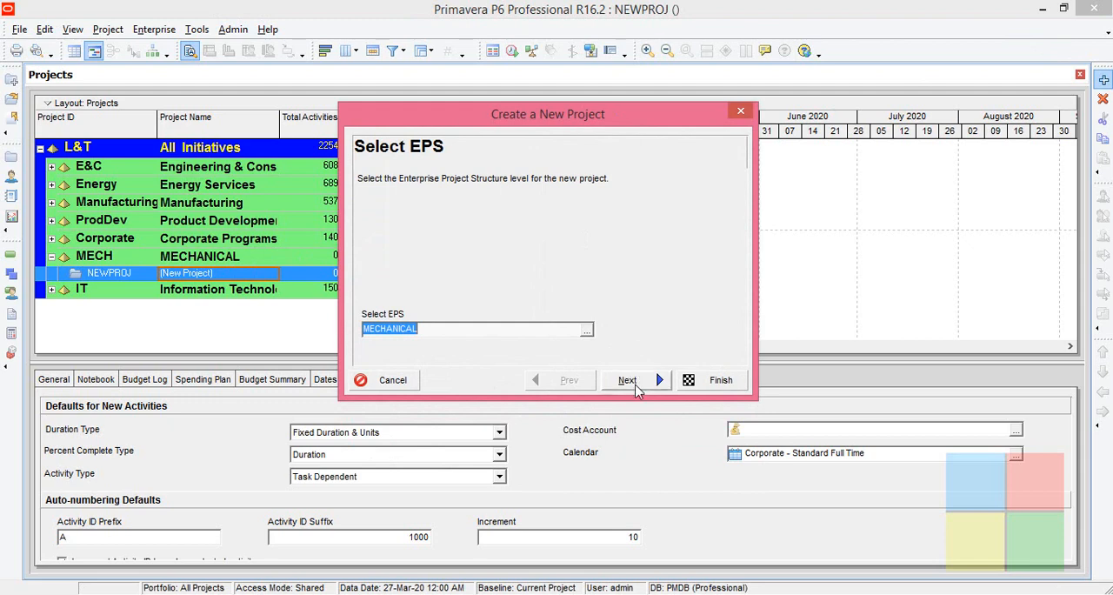
pyautogui.click(656, 380)
pyautogui.click(437, 294)
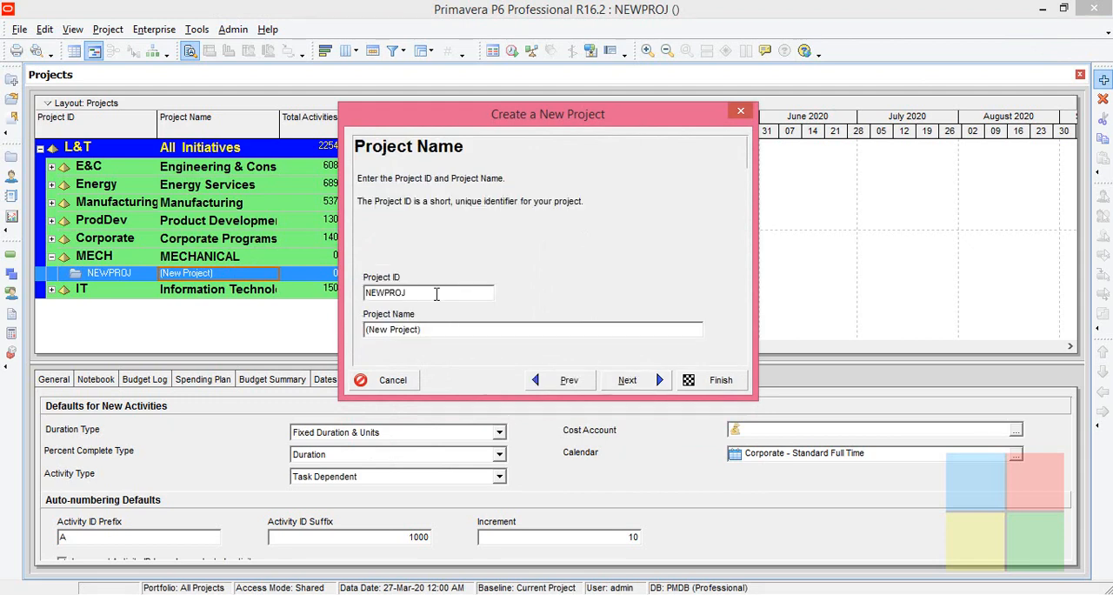
pyautogui.press('BackSpace')
pyautogui.press('BackSpace')
pyautogui.press('BackSpace')
pyautogui.press('BackSpace')
pyautogui.press('BackSpace')
pyautogui.press('BackSpace')
pyautogui.press('BackSpace')
pyautogui.press('BackSpace')
pyautogui.press('BackSpace')
pyautogui.press('BackSpace')
pyautogui.press('BackSpace')
pyautogui.press('BackSpace')
pyautogui.press('BackSpace')
pyautogui.press('BackSpace')
pyautogui.press('BackSpace')
pyautogui.press('BackSpace')
pyautogui.press('BackSpace')
pyautogui.press('BackSpace')
pyautogui.write('BASELINE')
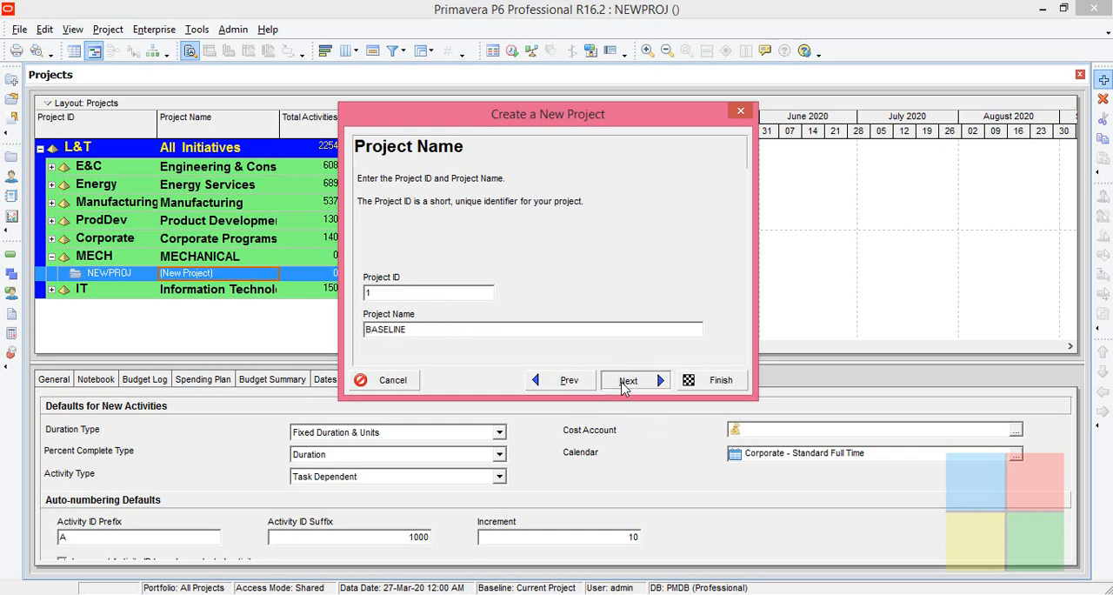
pyautogui.click(627, 381)
# - Set the project planned start to 30-Mar-20 09:00 AM and finish creating the project with the remaining defaults
pyautogui.click(454, 330)
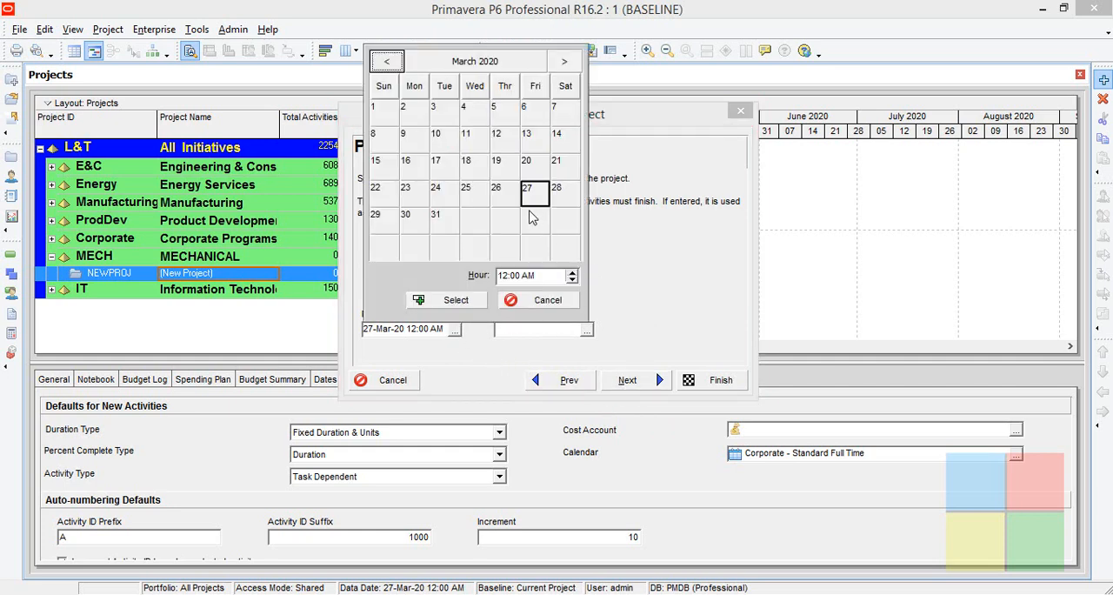
pyautogui.click(414, 224)
pyautogui.click(508, 276)
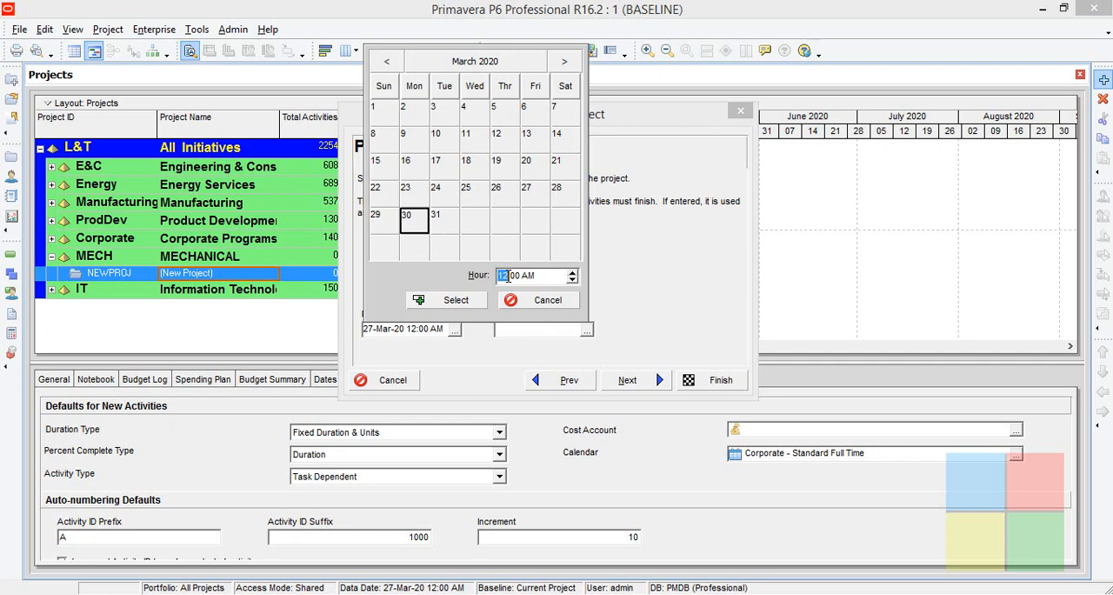
pyautogui.write('9')
pyautogui.click(451, 300)
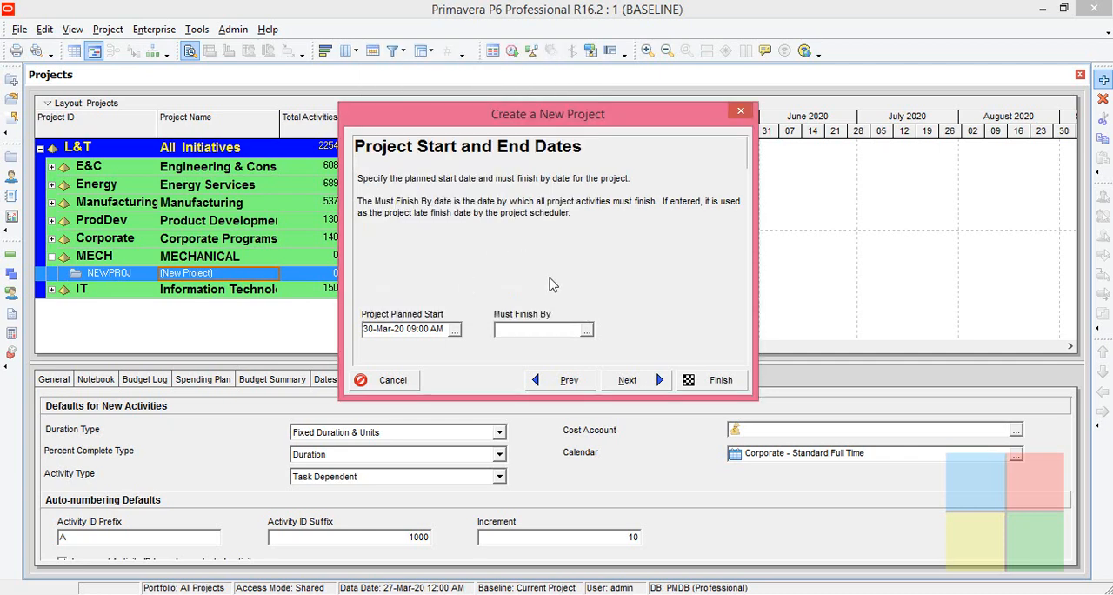
pyautogui.click(644, 383)
pyautogui.click(644, 380)
pyautogui.click(646, 380)
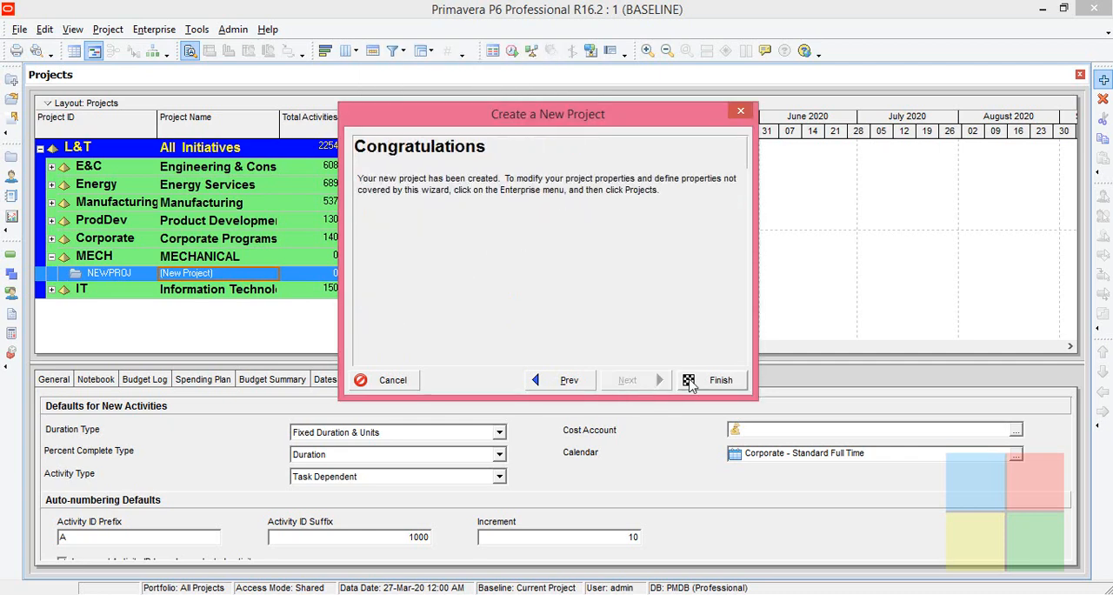
pyautogui.click(705, 379)
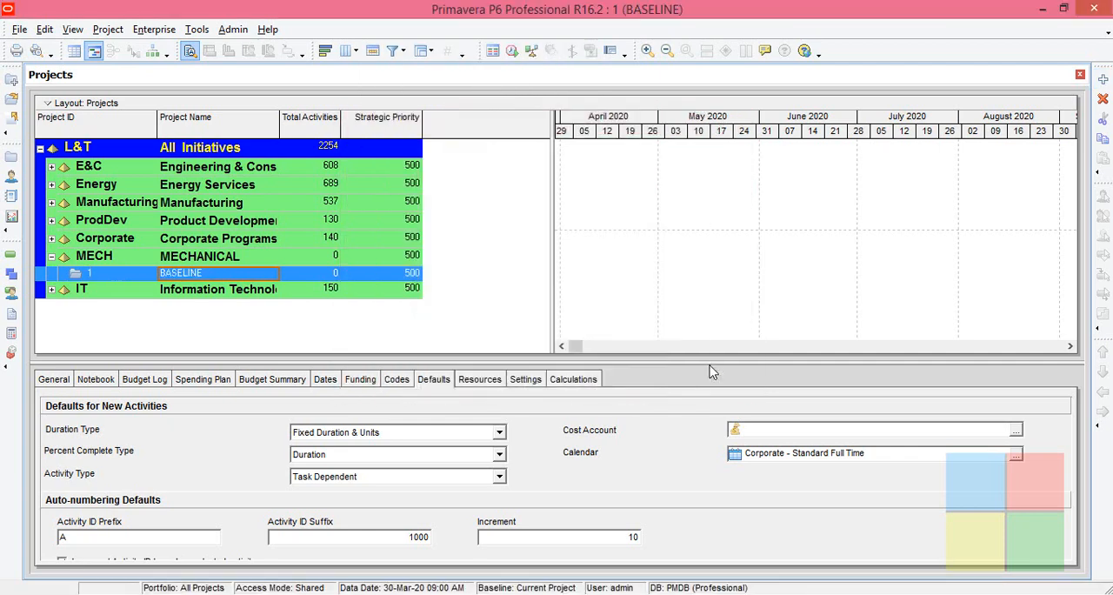
# - Set the default calendar for new activities in the BASELINE project to 5D 8H
pyautogui.click(278, 292)
pyautogui.click(270, 274)
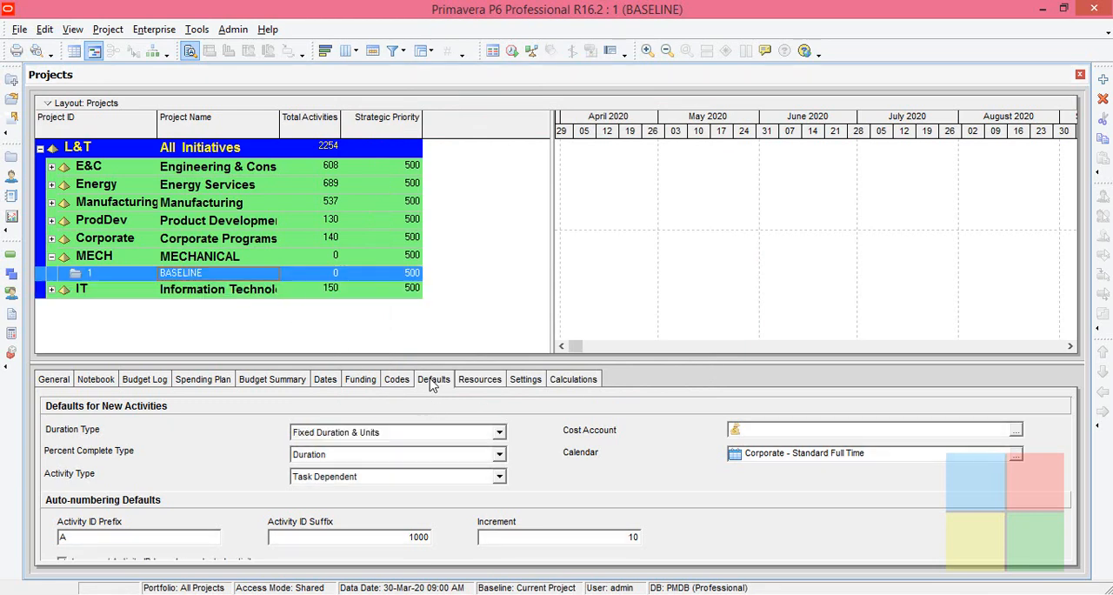
pyautogui.click(1018, 456)
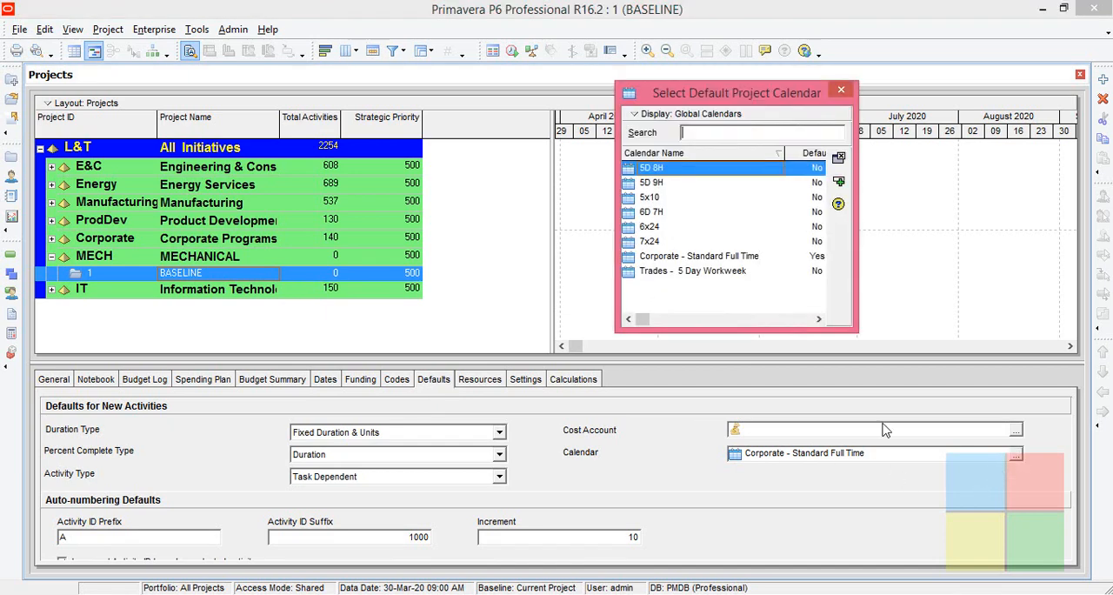
pyautogui.doubleClick(681, 170)
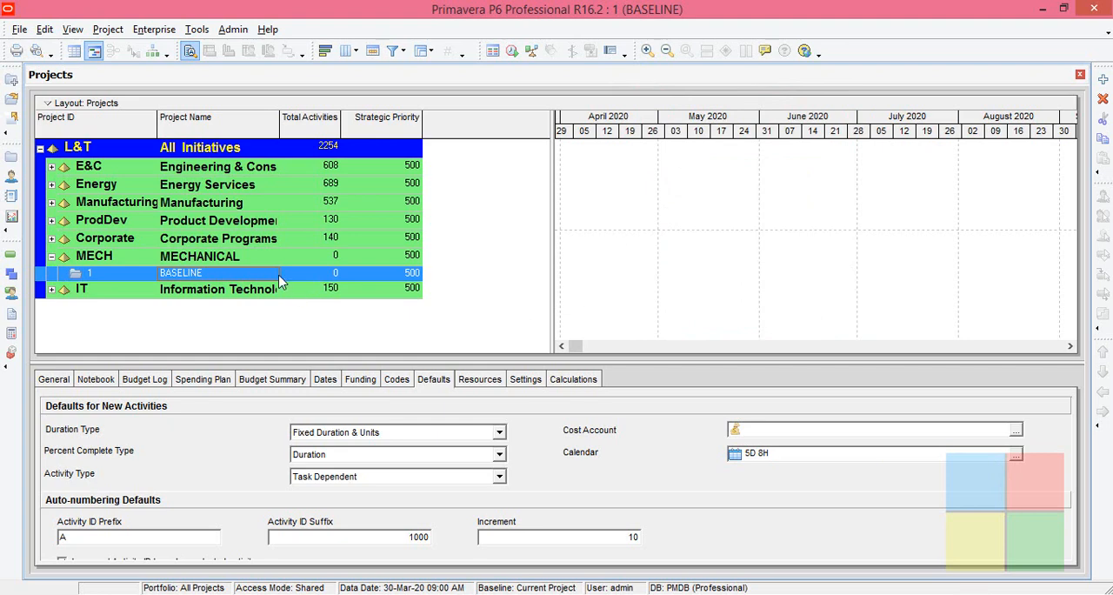
# - Open the BASELINE project and add three new activities to it
pyautogui.rightClick(257, 281)
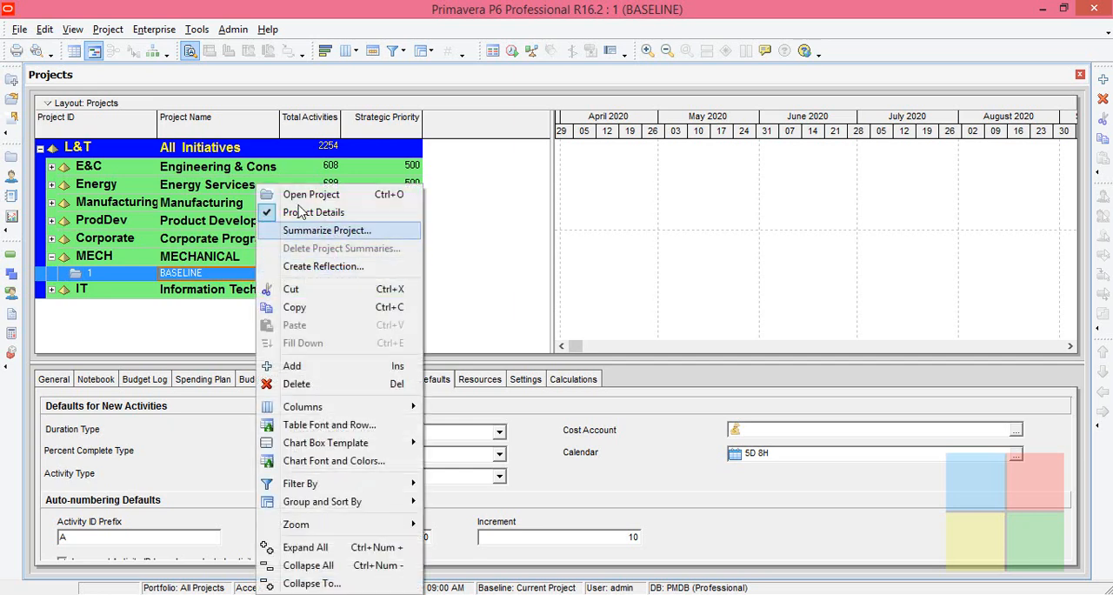
pyautogui.click(304, 198)
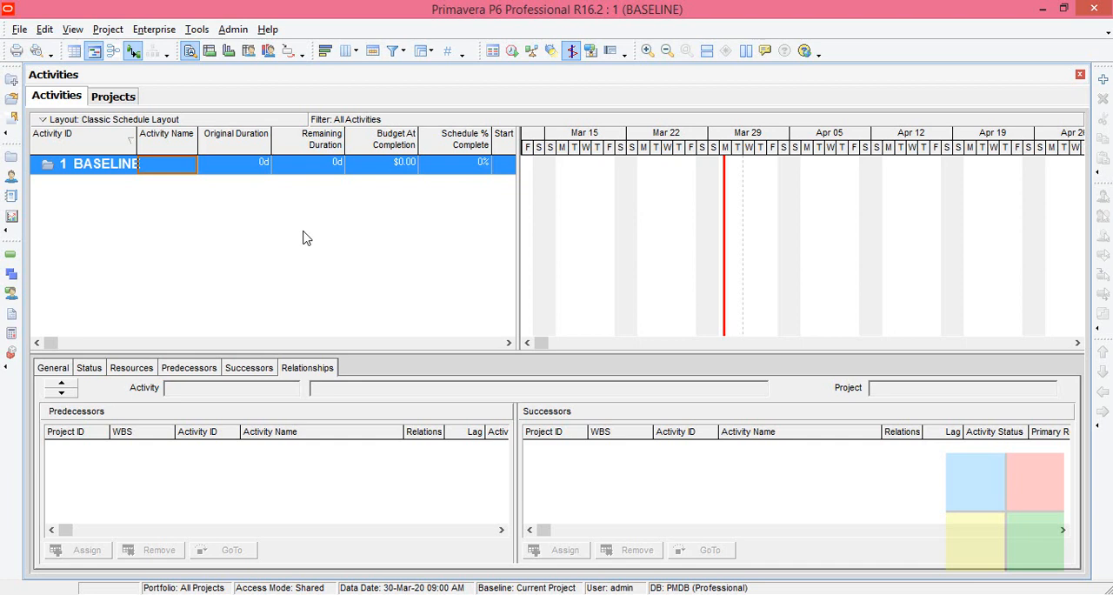
pyautogui.click(1103, 79)
pyautogui.click(1103, 80)
pyautogui.click(1102, 79)
# - Name activities A1000, A1010 and A1020 as A, B and C
pyautogui.click(157, 184)
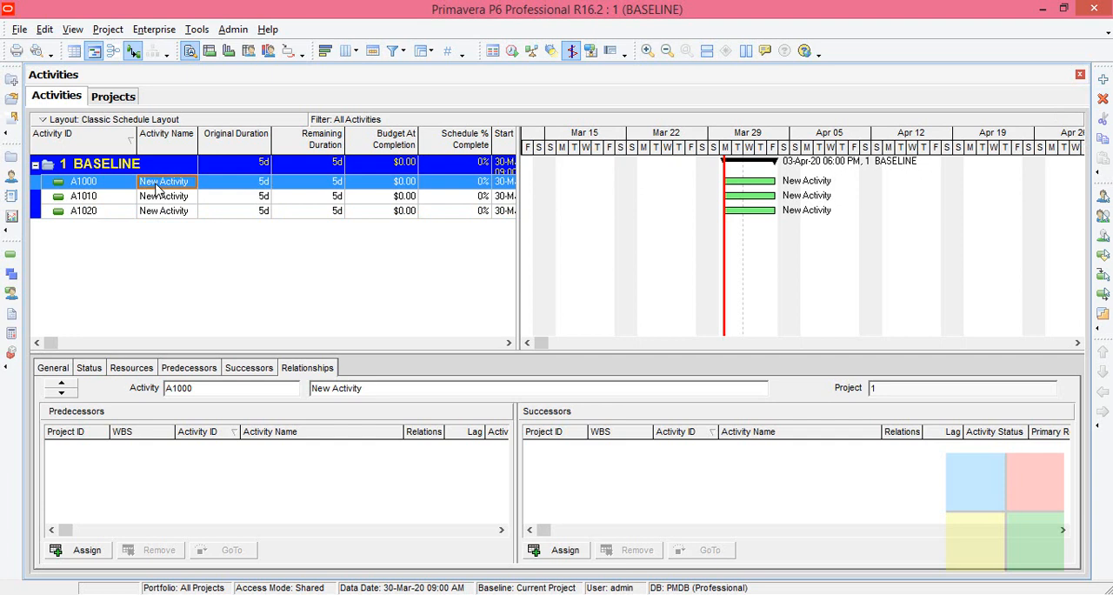
pyautogui.write('A')
pyautogui.click(158, 198)
pyautogui.write('B')
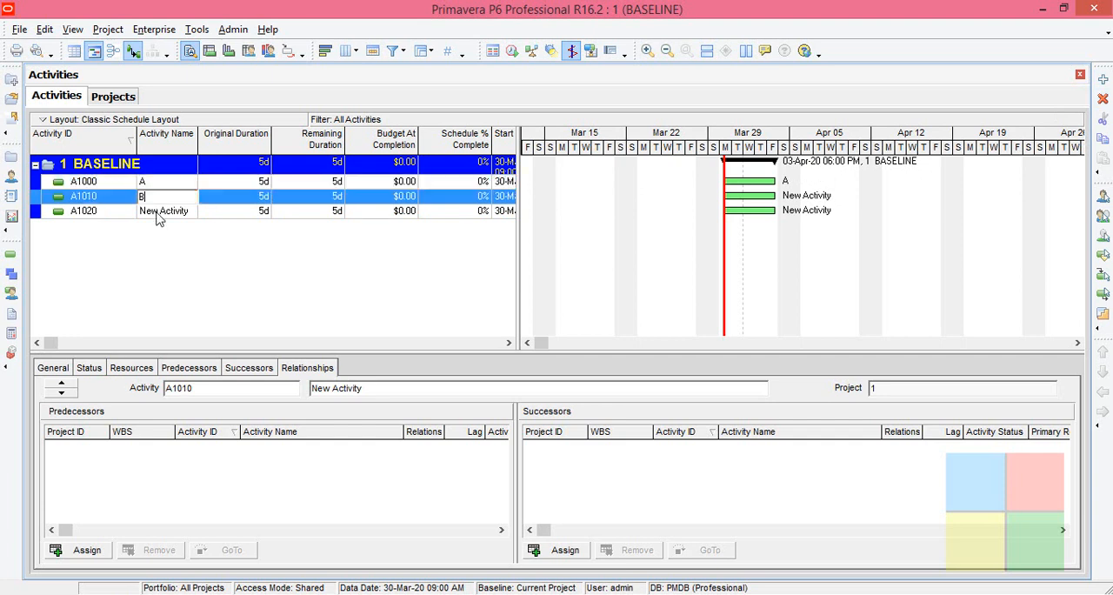
pyautogui.click(157, 212)
pyautogui.write('C')
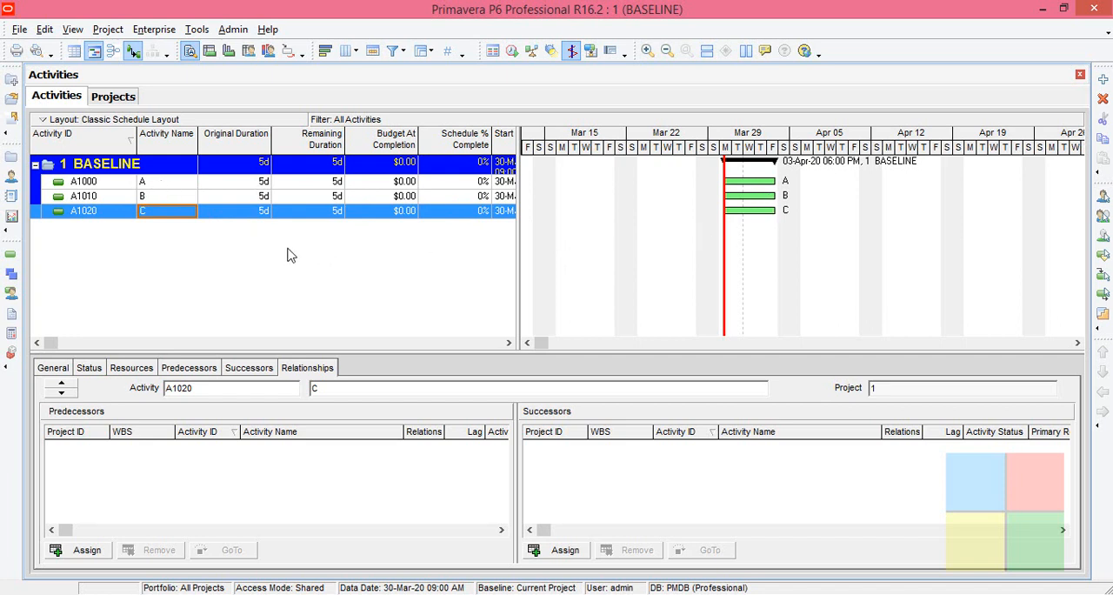
# - Assign activity A as predecessor of B and activity B as predecessor of C, and check the relationships
pyautogui.click(211, 201)
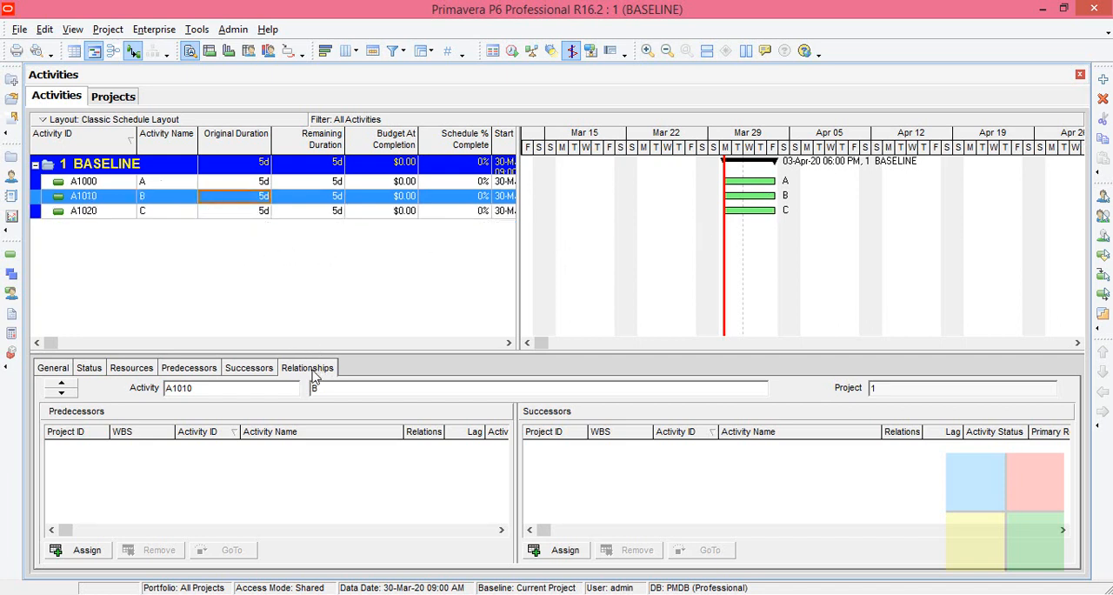
pyautogui.click(77, 551)
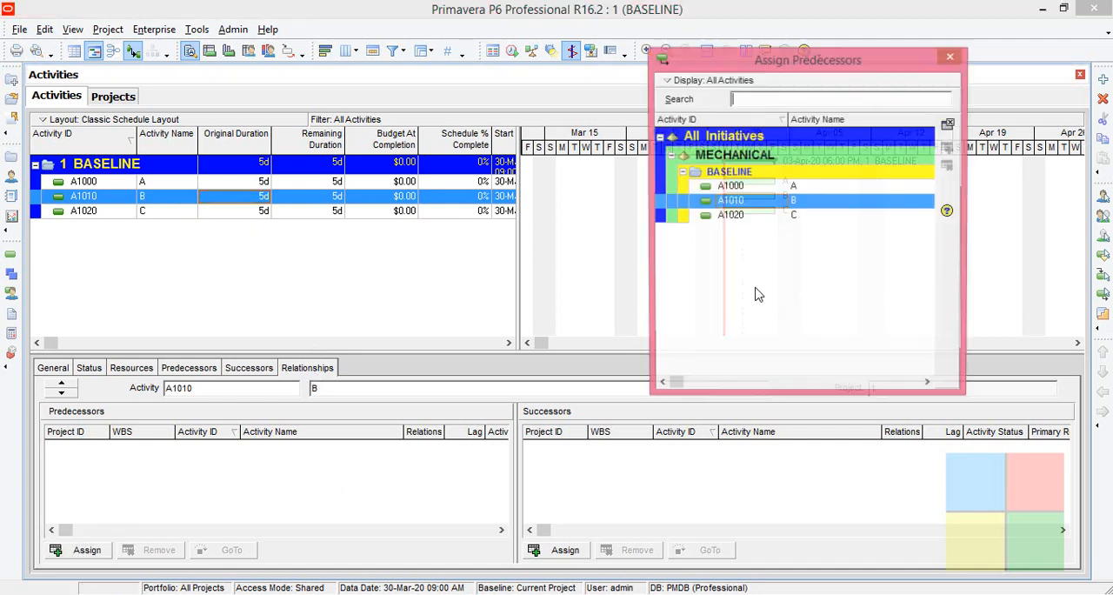
pyautogui.doubleClick(826, 190)
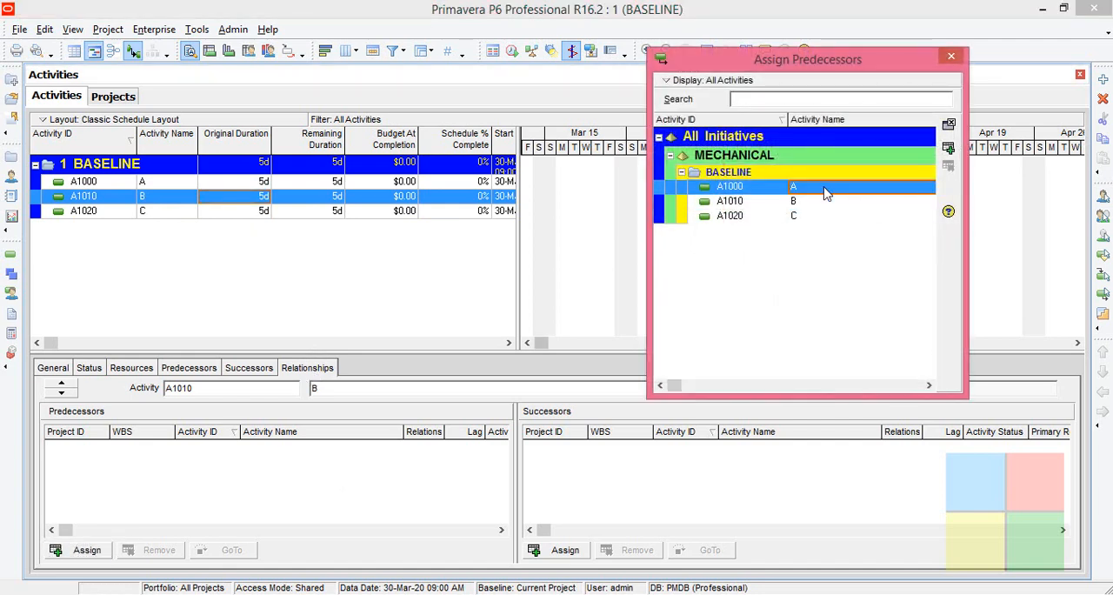
pyautogui.click(253, 216)
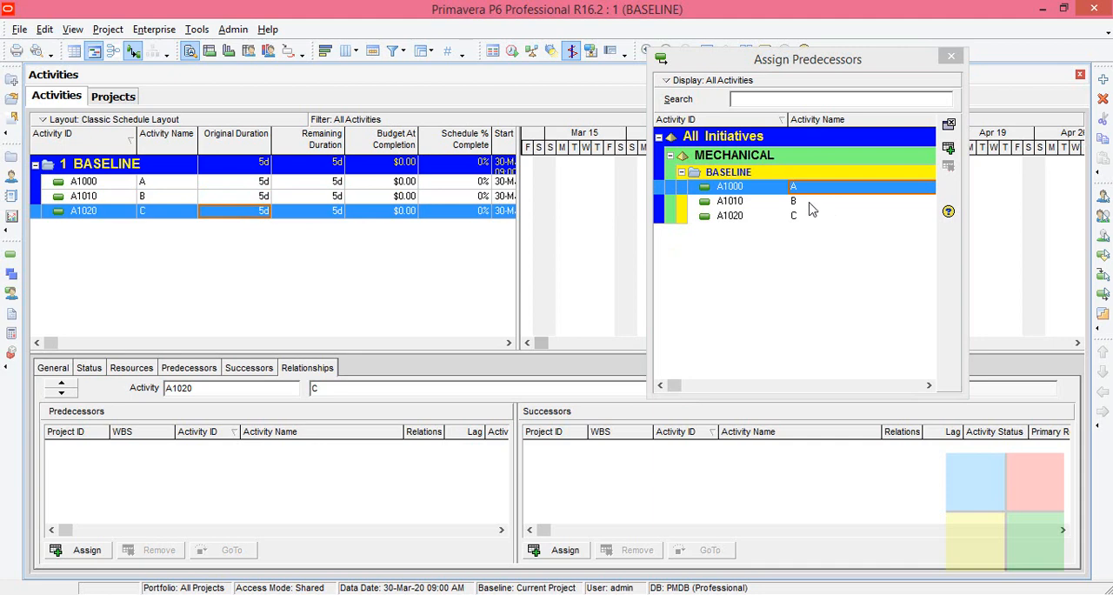
pyautogui.click(809, 204)
pyautogui.doubleClick(809, 207)
pyautogui.click(952, 57)
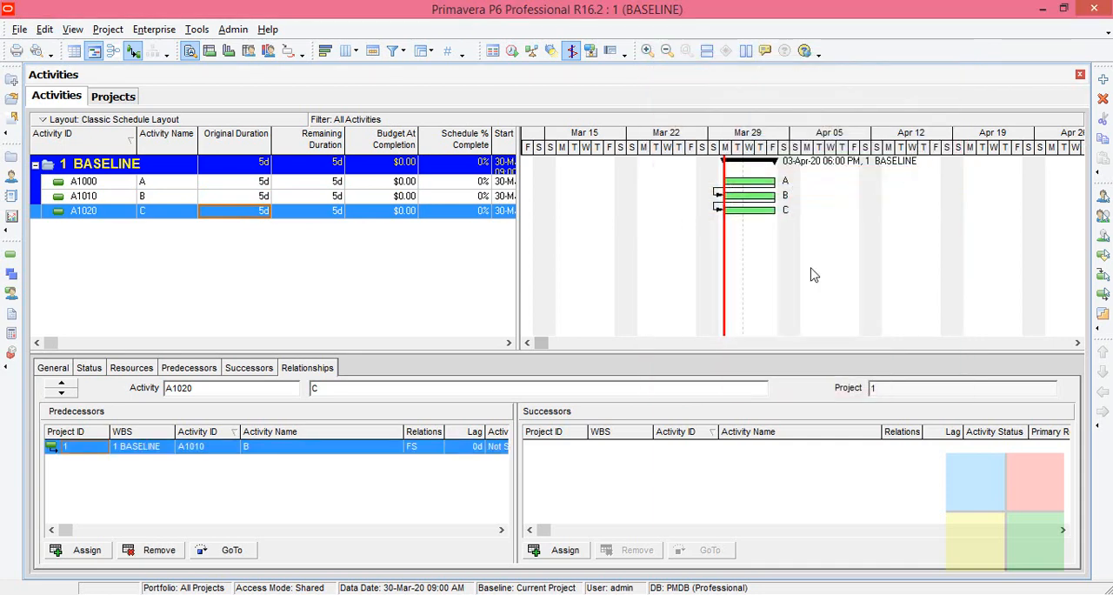
pyautogui.click(220, 198)
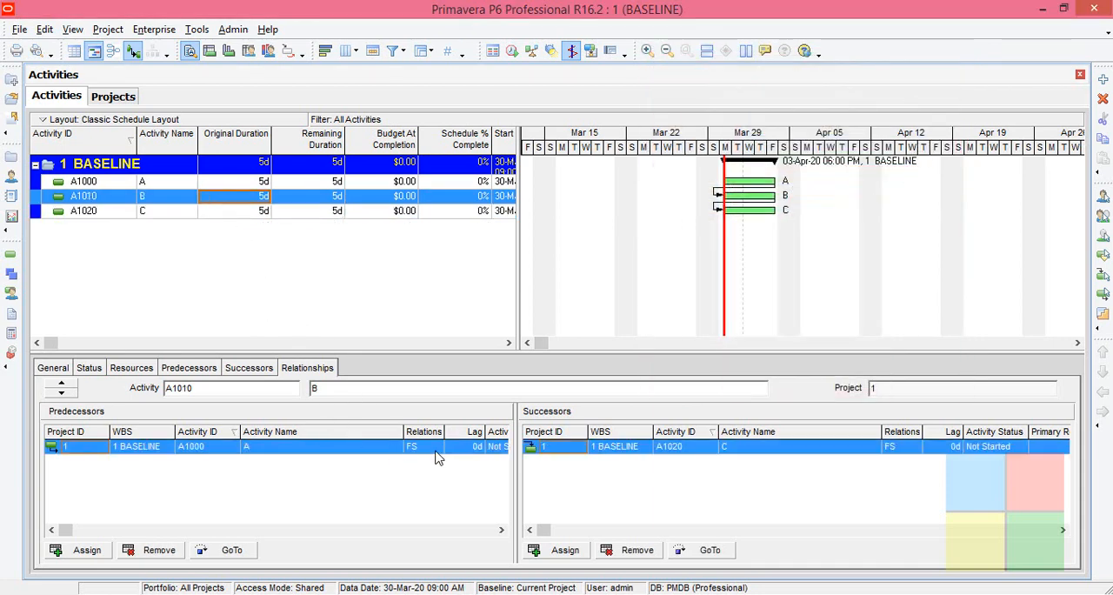
pyautogui.click(250, 211)
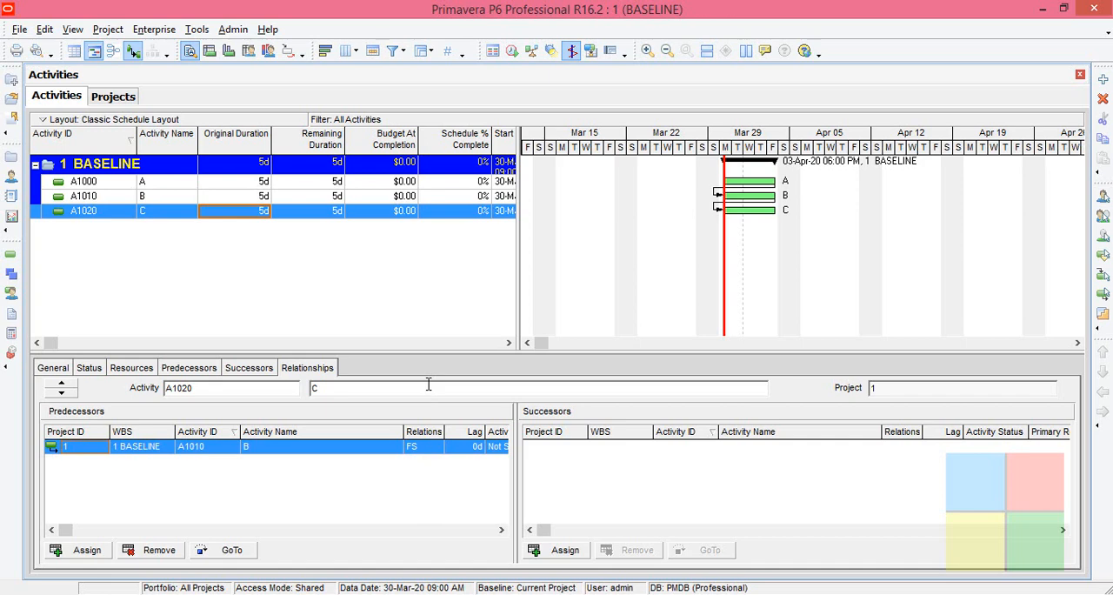
# - Schedule the project and leave the scheduling dialog
pyautogui.click(513, 52)
pyautogui.click(739, 242)
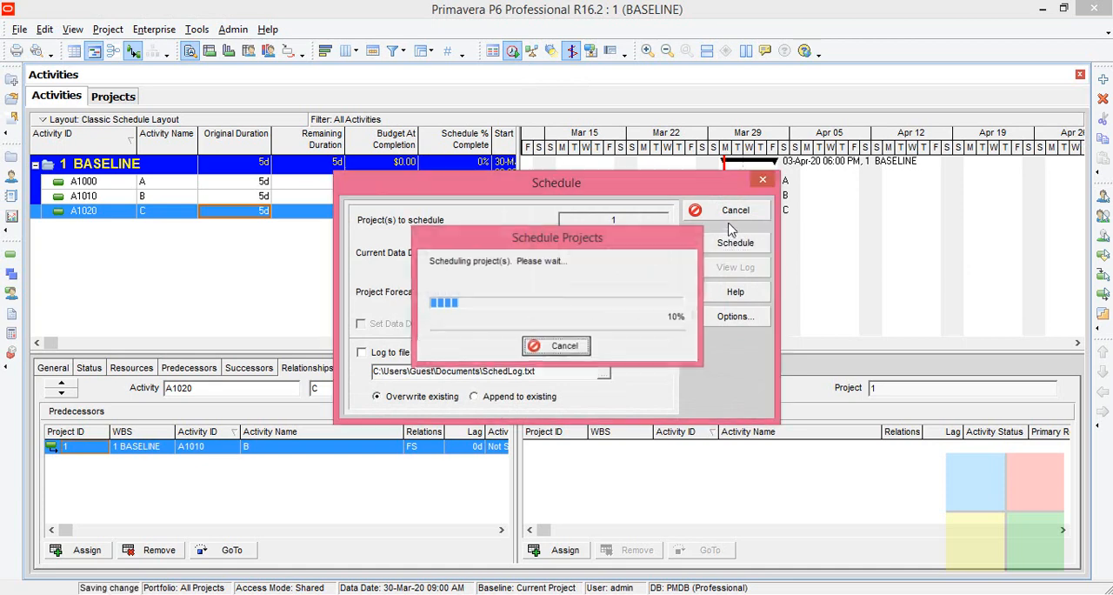
pyautogui.click(769, 183)
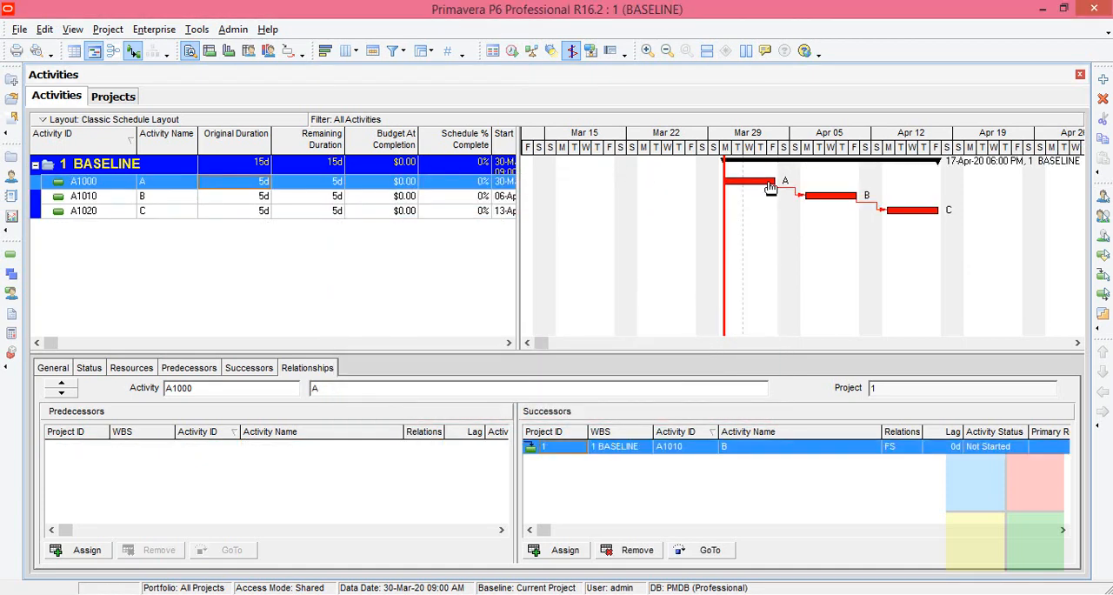
# - Examine the scheduled bars of activities A, B and C and their links in the Gantt chart
pyautogui.click(824, 203)
pyautogui.click(898, 212)
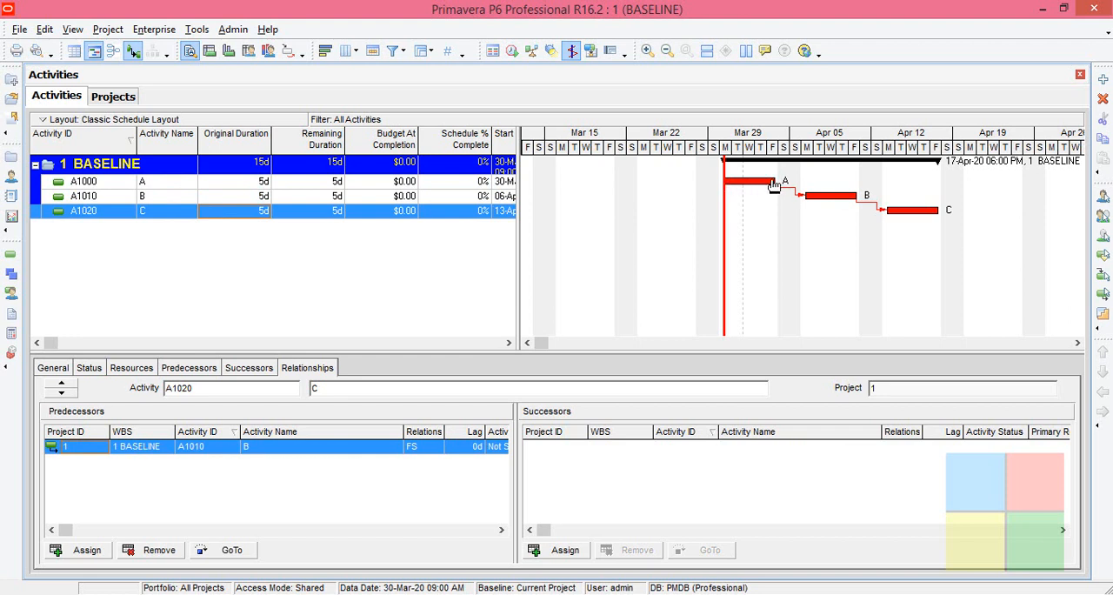
pyautogui.click(772, 185)
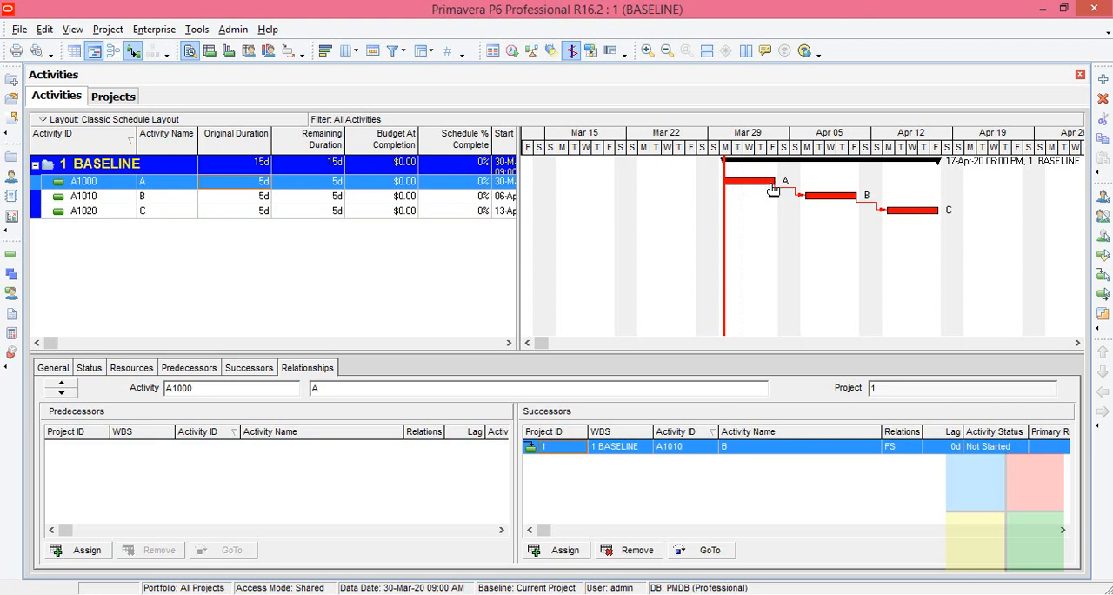
pyautogui.click(818, 205)
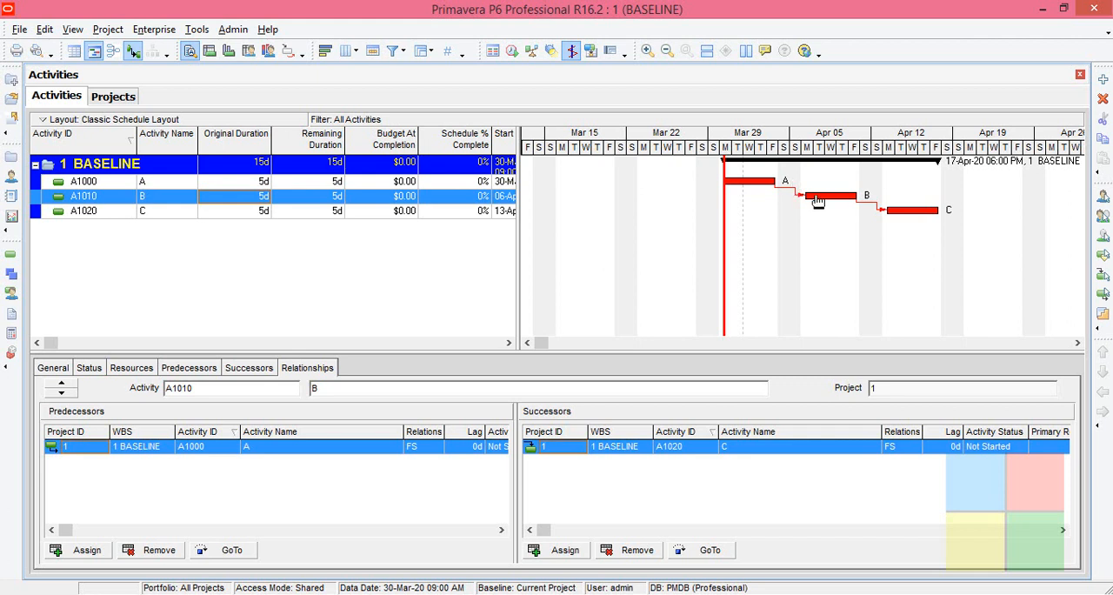
pyautogui.click(892, 217)
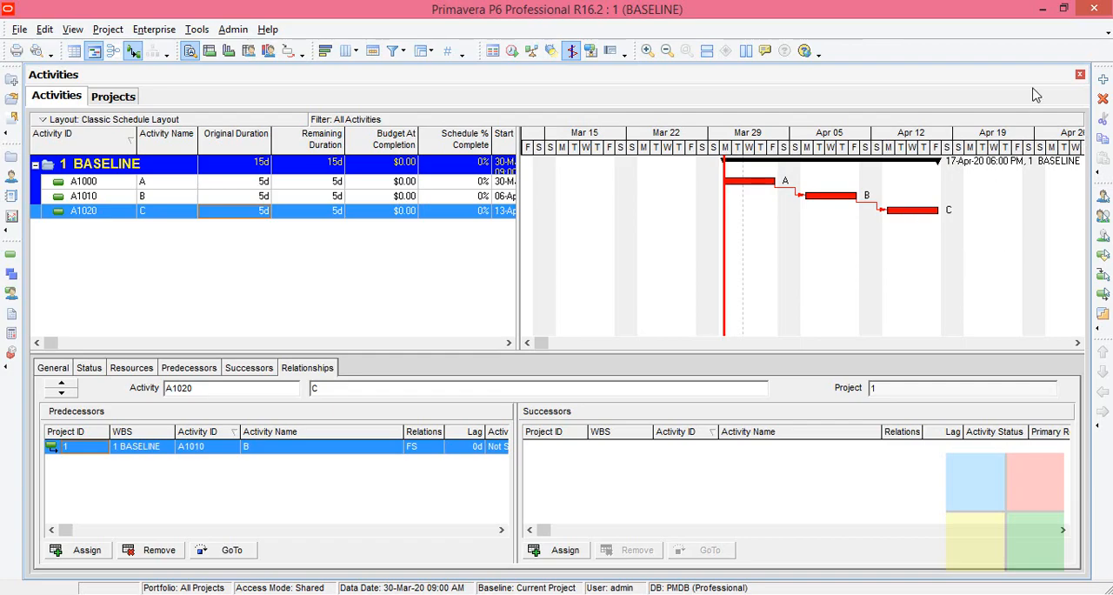
# - Reopen the BASELINE text file, highlight the wording about actual progress and project plan, and switch back to Primavera P6
pyautogui.click(1043, 9)
pyautogui.doubleClick(1069, 54)
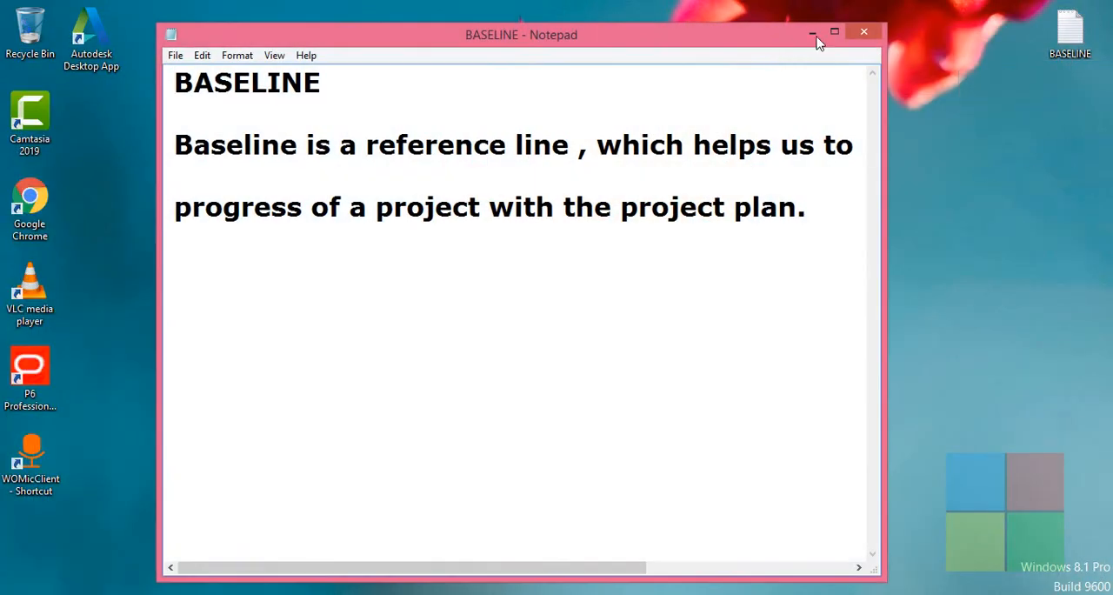
pyautogui.click(833, 38)
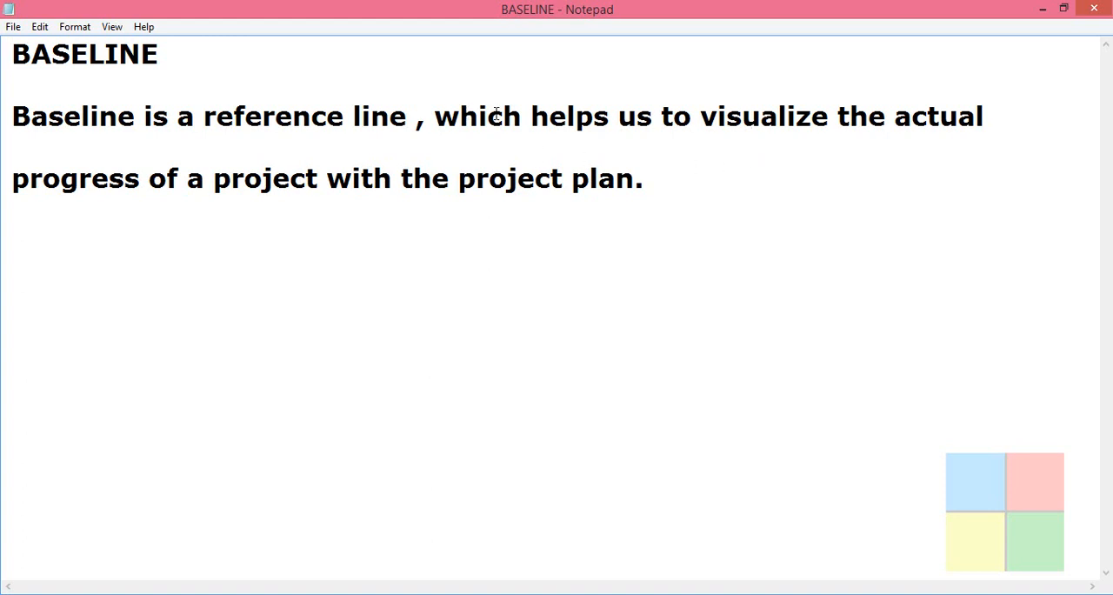
pyautogui.moveTo(701, 115); pyautogui.dragTo(1004, 108)
pyautogui.click(800, 198)
pyautogui.moveTo(13, 177); pyautogui.dragTo(639, 186)
pyautogui.click(432, 212)
pyautogui.click(636, 184)
pyautogui.moveTo(458, 178); pyautogui.dragTo(616, 178)
pyautogui.click(616, 179)
pyautogui.click(1042, 17)
pyautogui.click(374, 577)
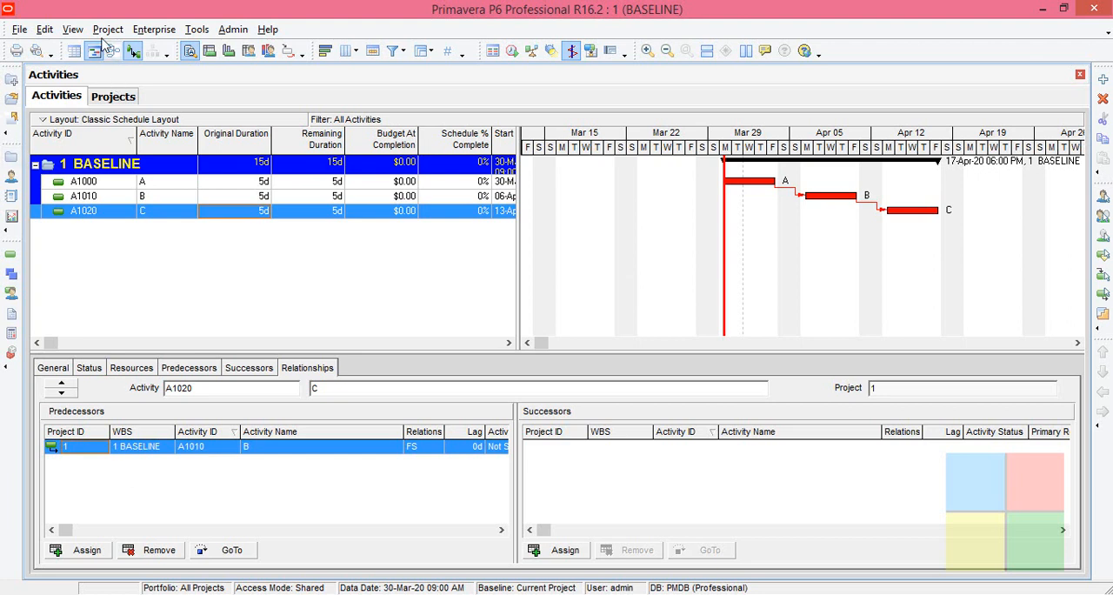
# - Add a new baseline to the BASELINE project by saving a copy of the current project
pyautogui.click(106, 31)
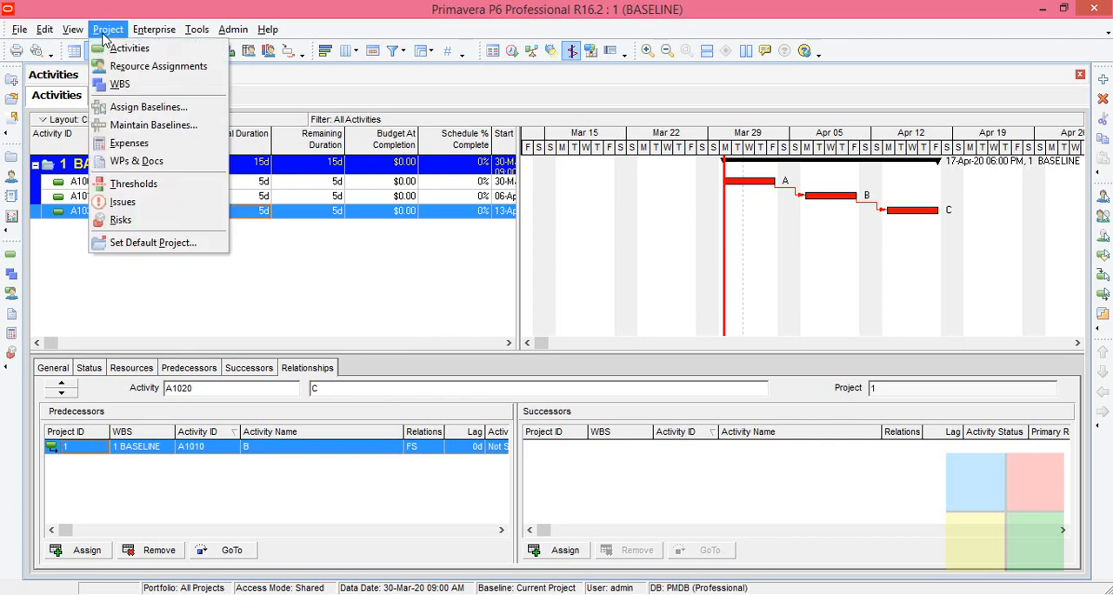
pyautogui.click(128, 127)
pyautogui.moveTo(446, 155); pyautogui.dragTo(374, 87)
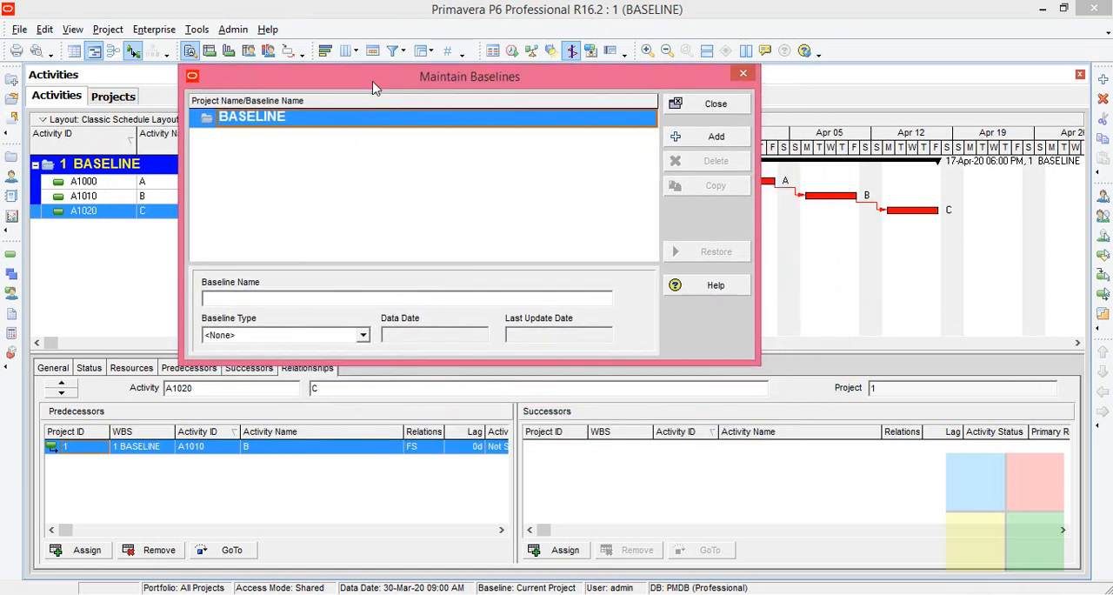
pyautogui.click(684, 141)
pyautogui.moveTo(525, 229); pyautogui.dragTo(510, 167)
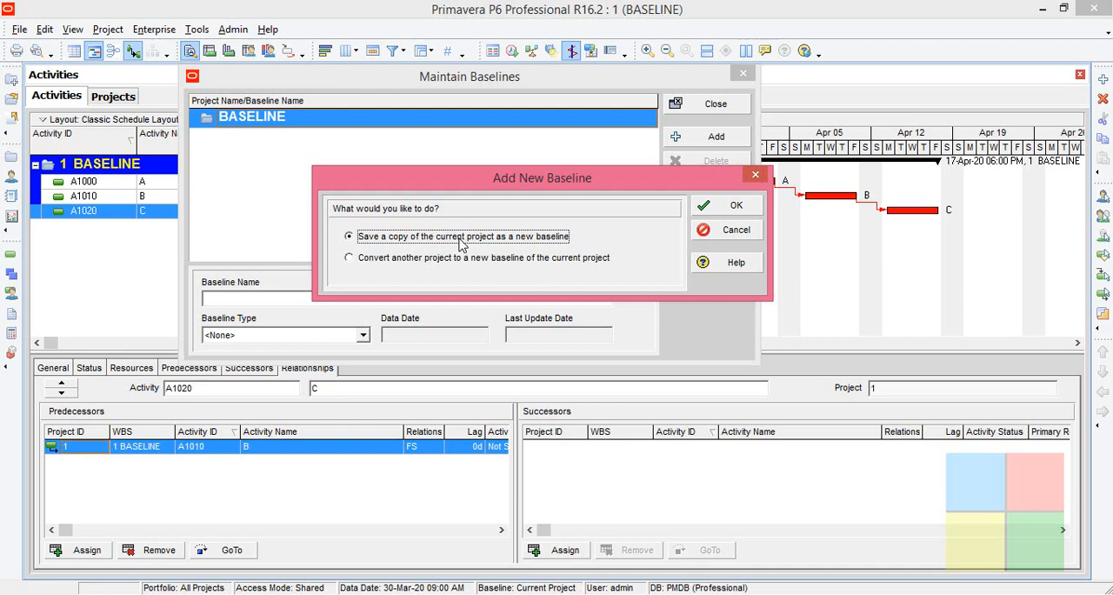
pyautogui.click(731, 207)
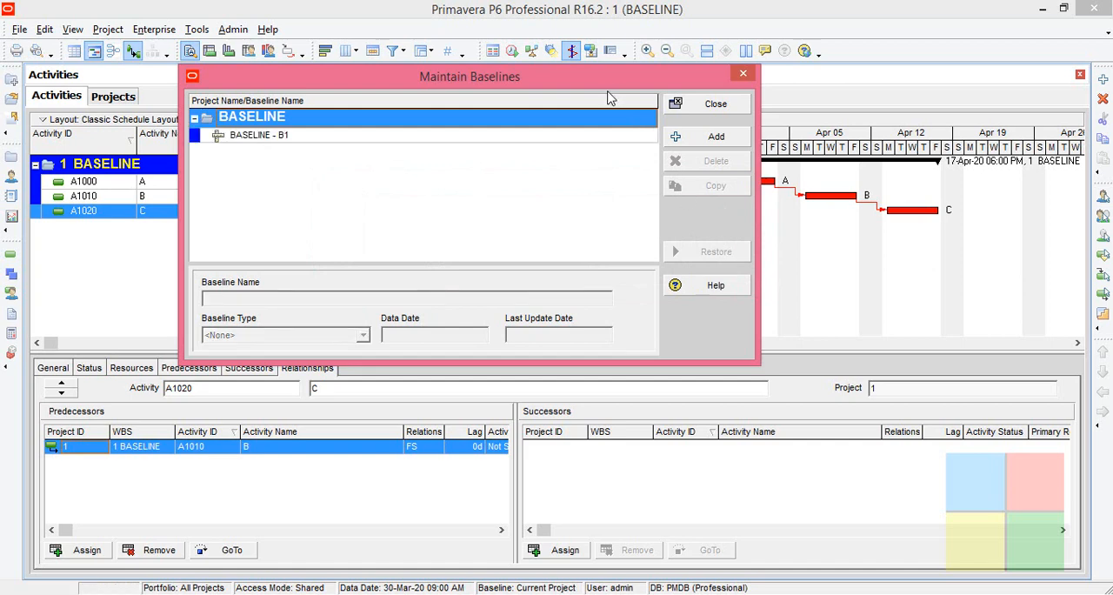
# - Rename the new baseline ABC, set its type to Initial Planning Baseline, and close baseline maintenance
pyautogui.click(385, 138)
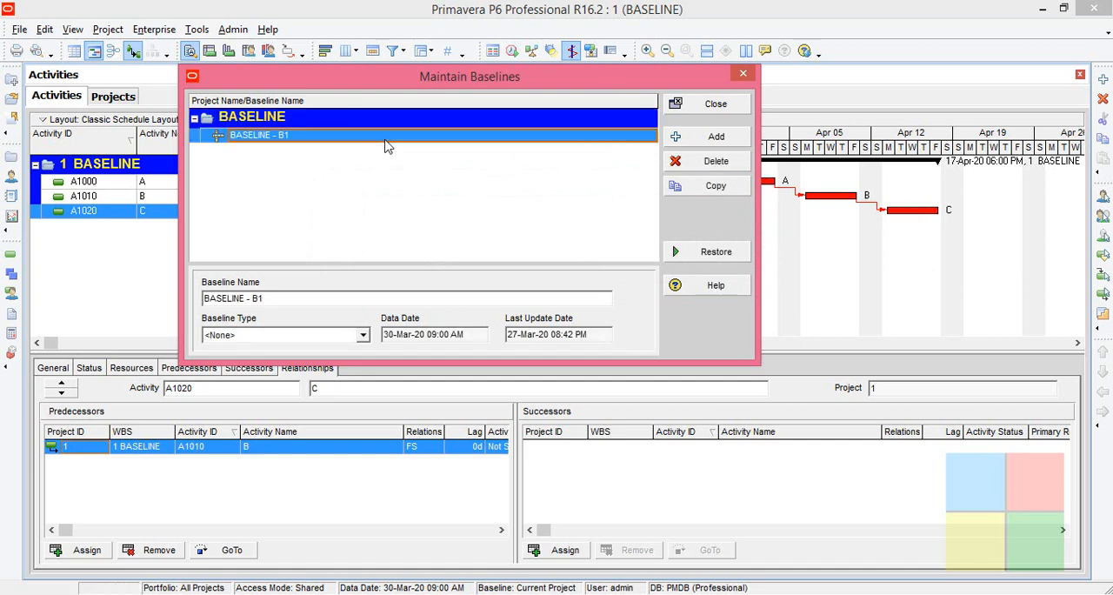
pyautogui.click(369, 301)
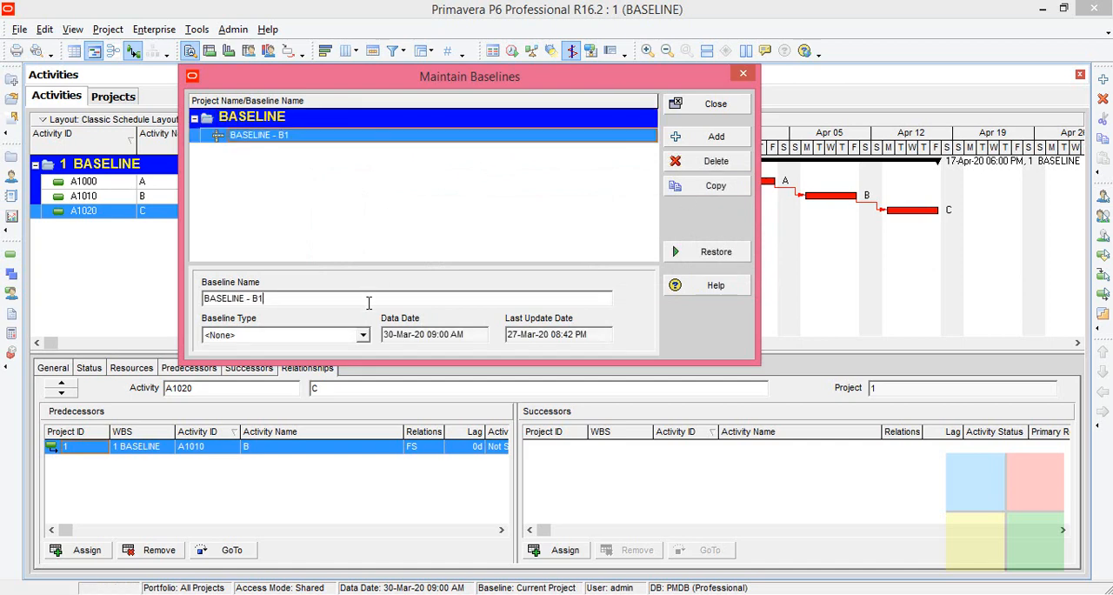
pyautogui.moveTo(368, 301); pyautogui.dragTo(193, 302)
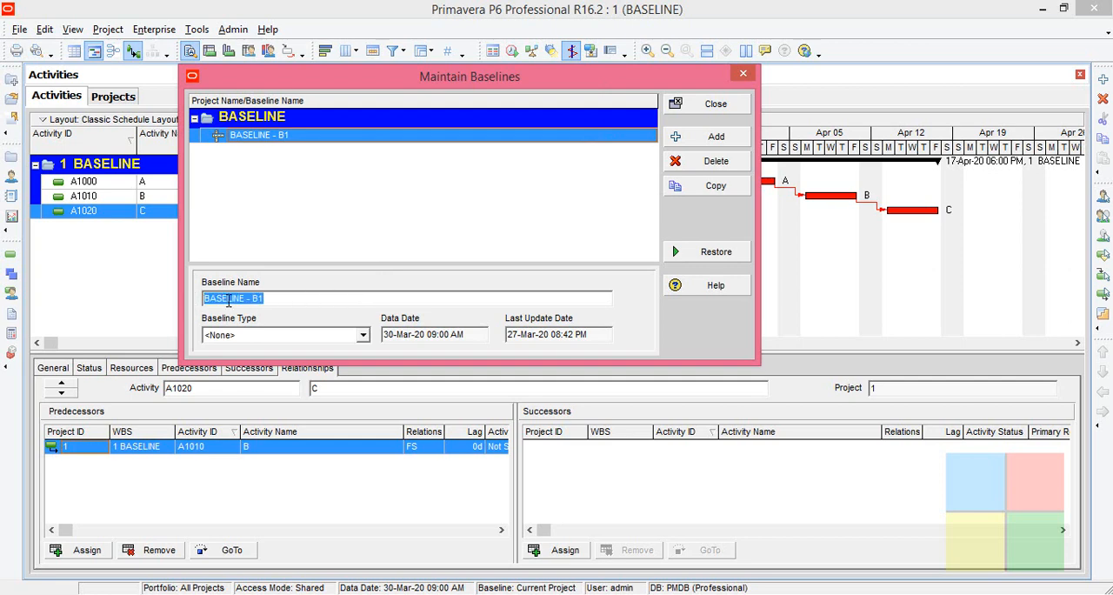
pyautogui.write('ABC')
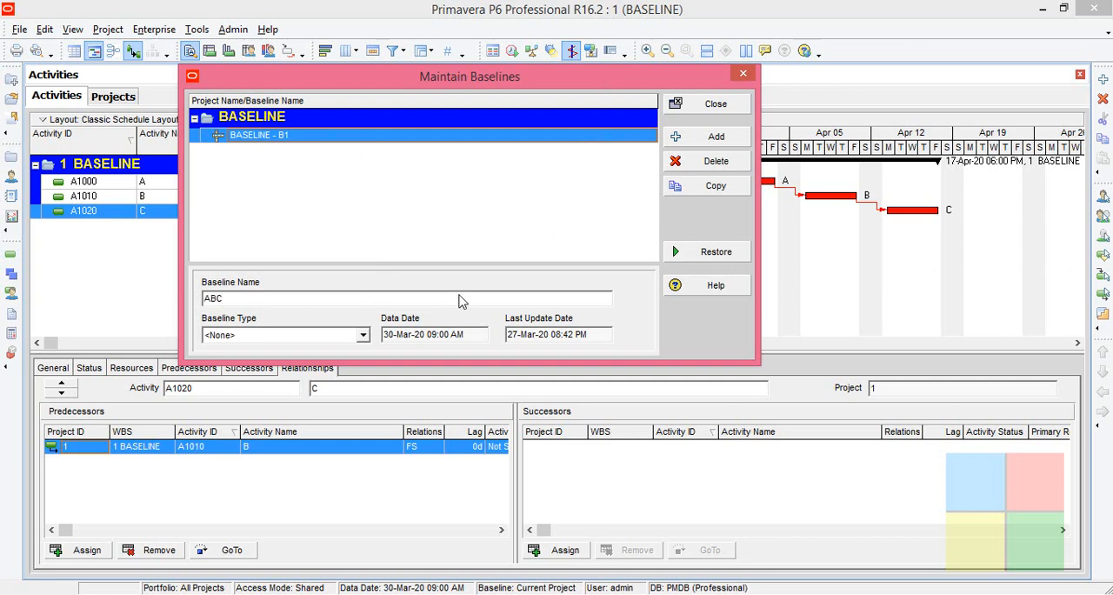
pyautogui.click(271, 341)
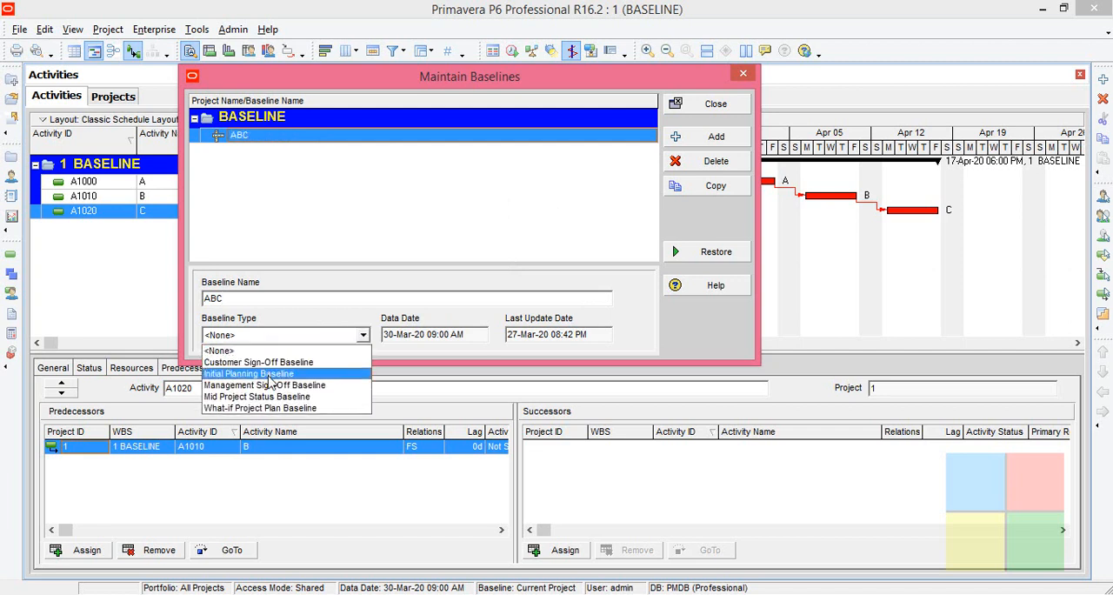
pyautogui.click(270, 376)
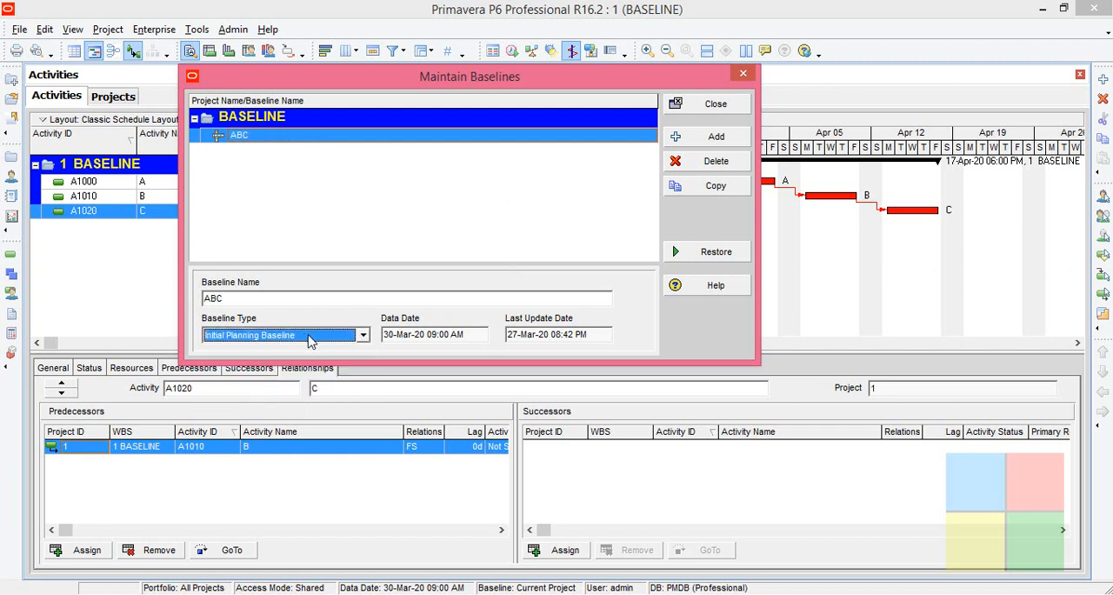
pyautogui.click(714, 106)
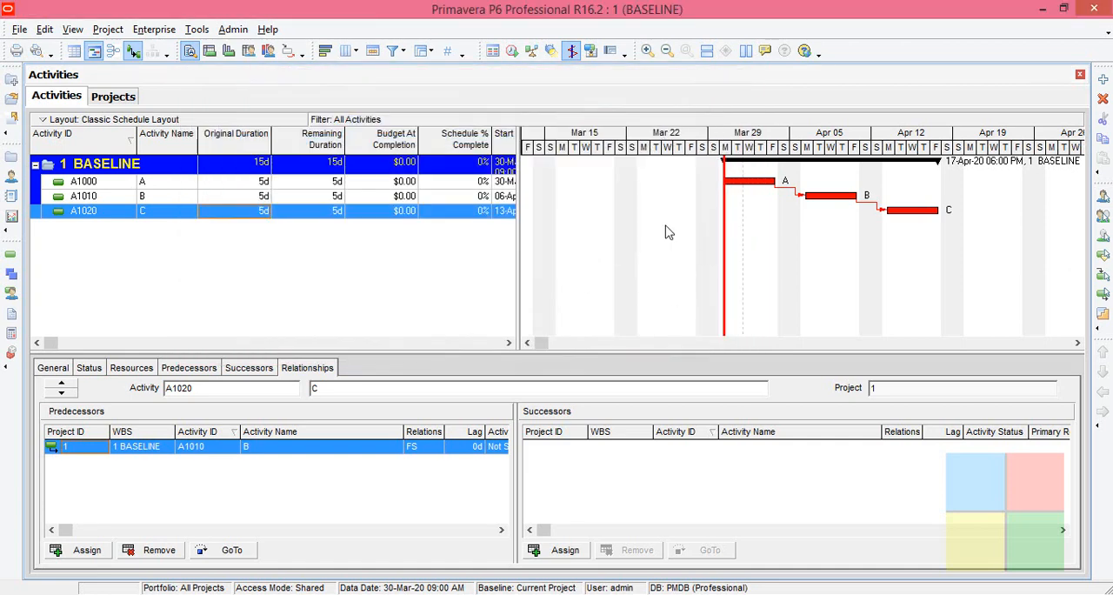
# - Open the baseline assignment settings and select project 1 : BASELINE
pyautogui.click(108, 29)
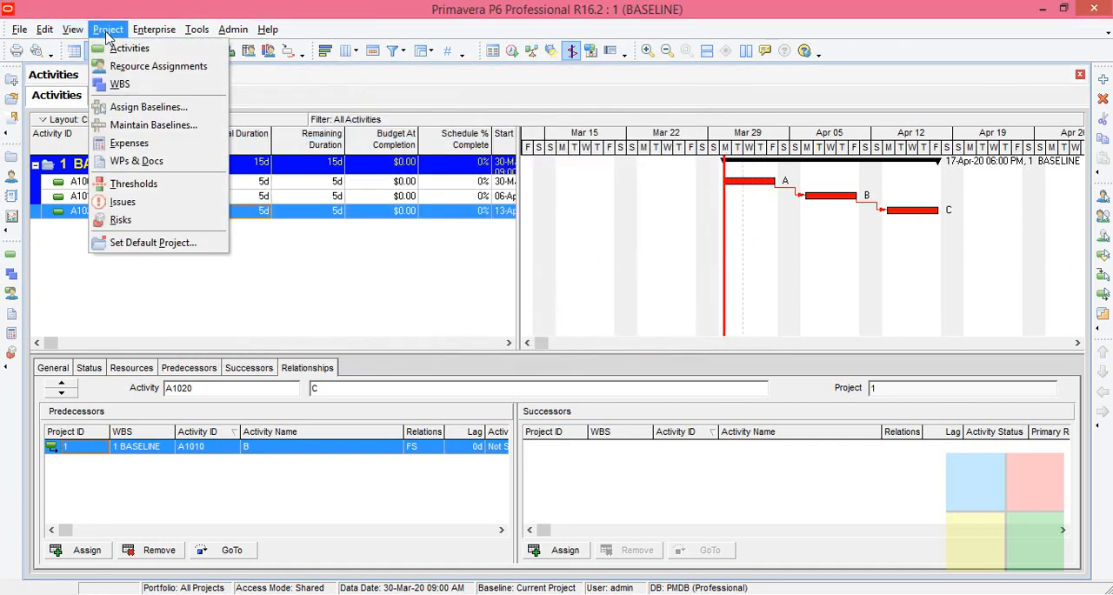
pyautogui.click(146, 107)
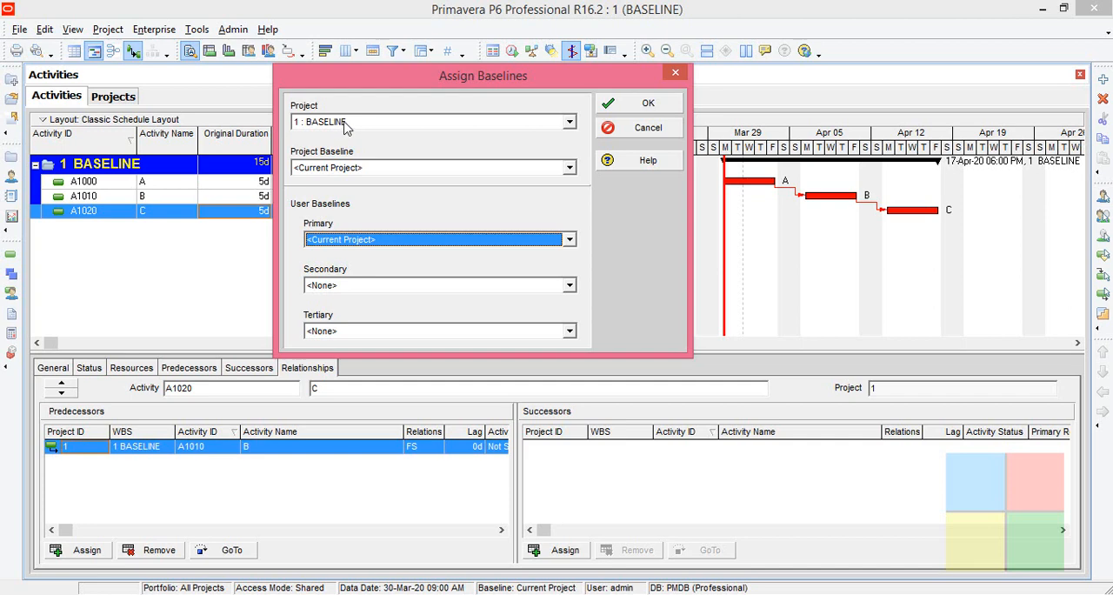
pyautogui.click(346, 129)
pyautogui.click(347, 139)
pyautogui.click(348, 125)
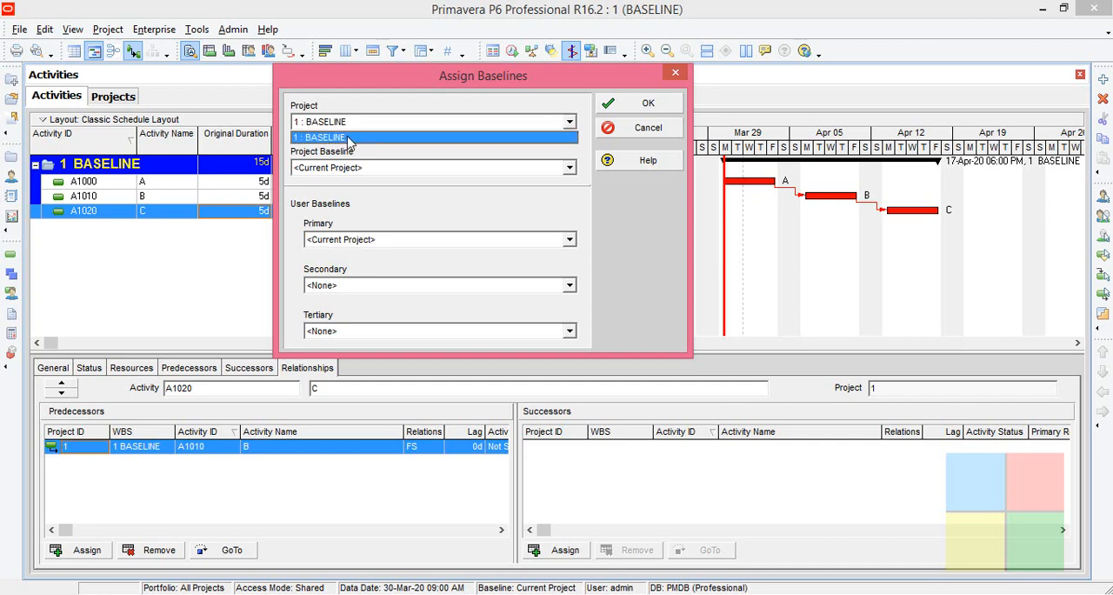
pyautogui.click(348, 137)
pyautogui.click(344, 127)
pyautogui.click(344, 138)
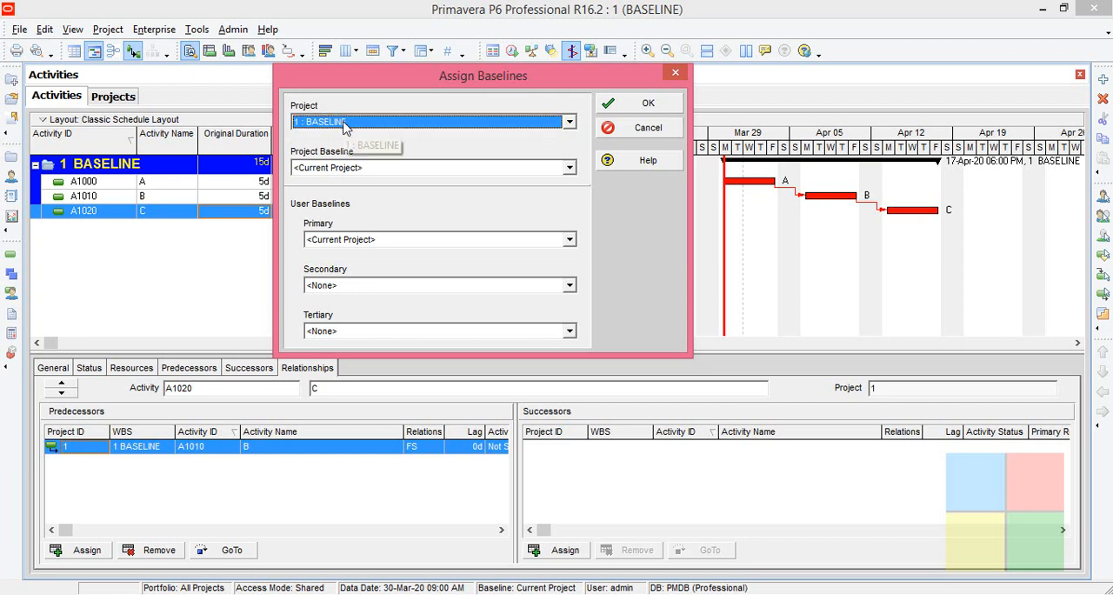
pyautogui.click(345, 126)
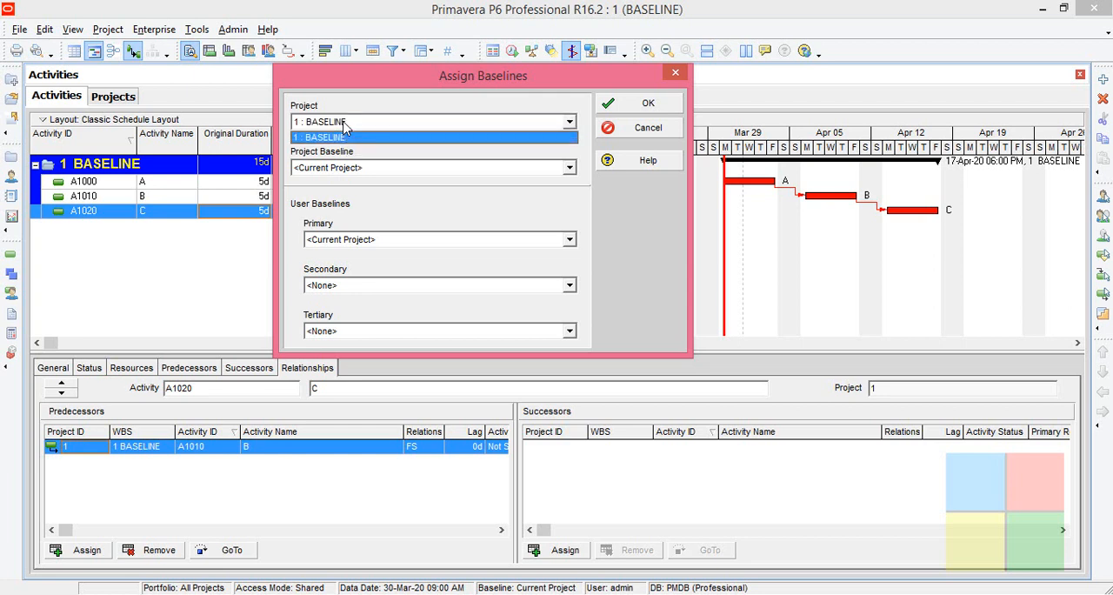
pyautogui.click(353, 139)
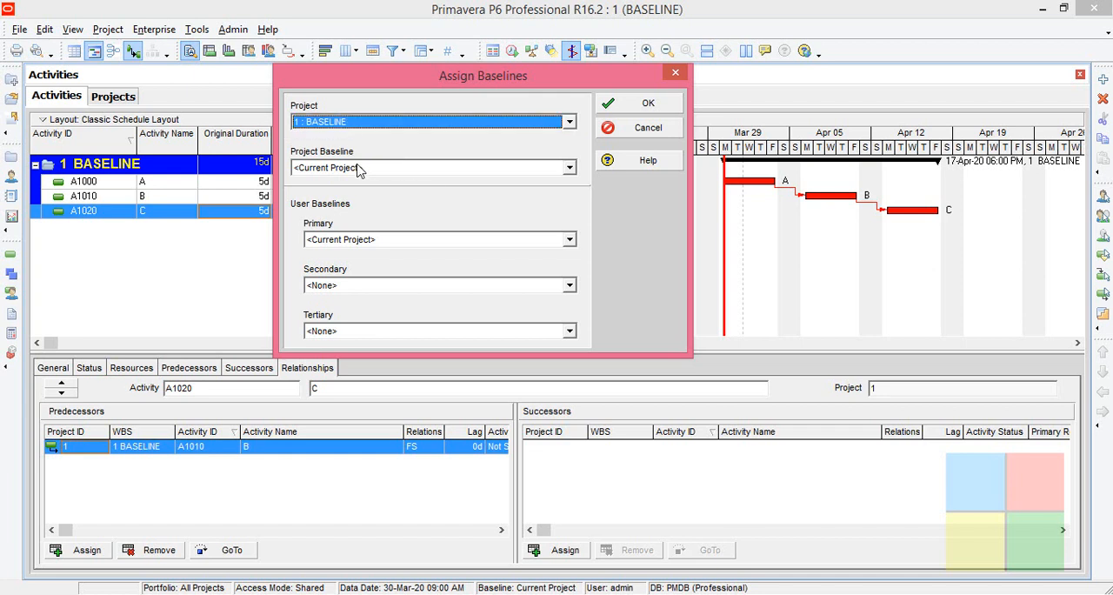
# - Assign ABC as both the project baseline and the primary user baseline, and confirm the assignment
pyautogui.click(360, 168)
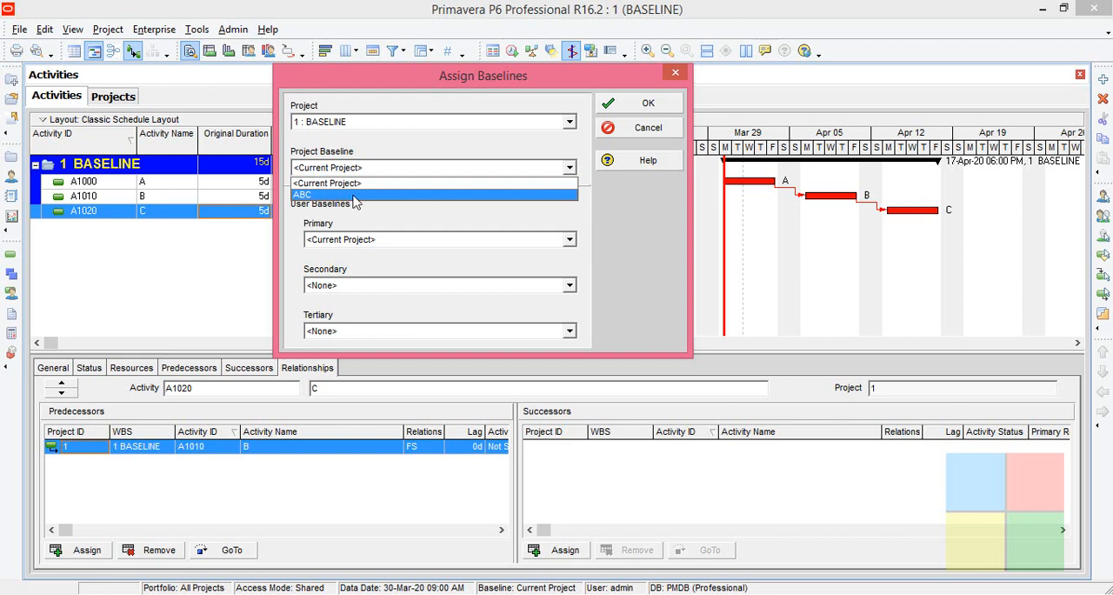
pyautogui.click(359, 196)
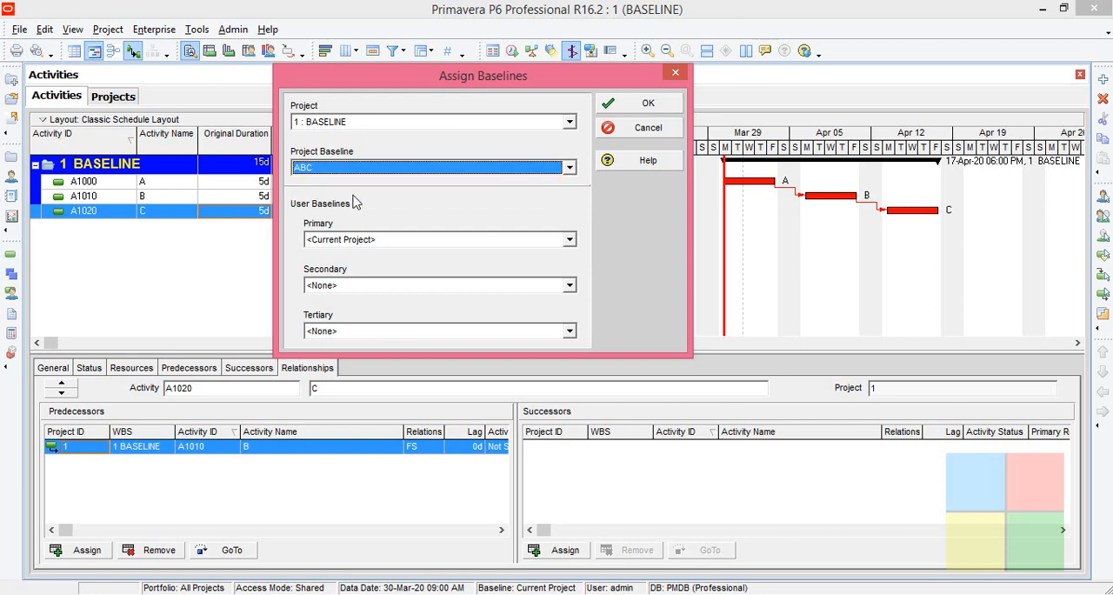
pyautogui.click(361, 245)
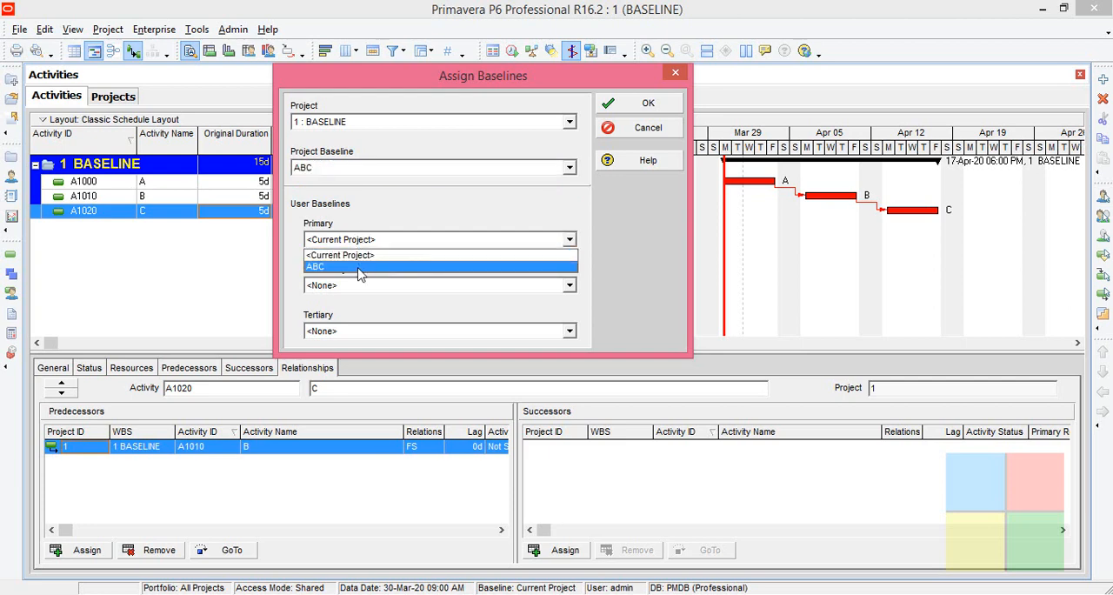
pyautogui.click(361, 267)
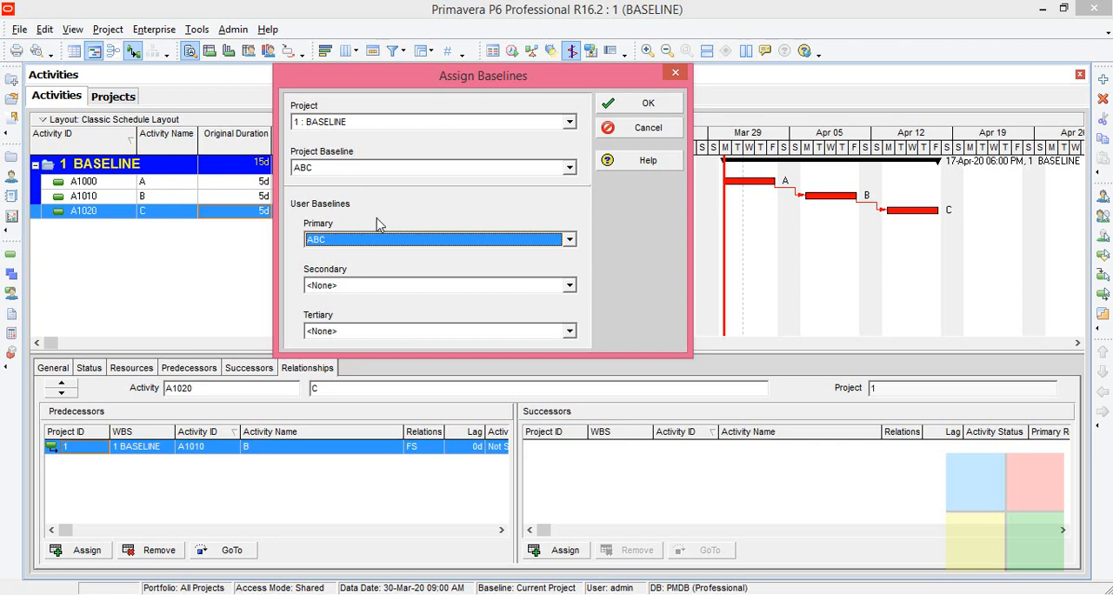
pyautogui.click(609, 109)
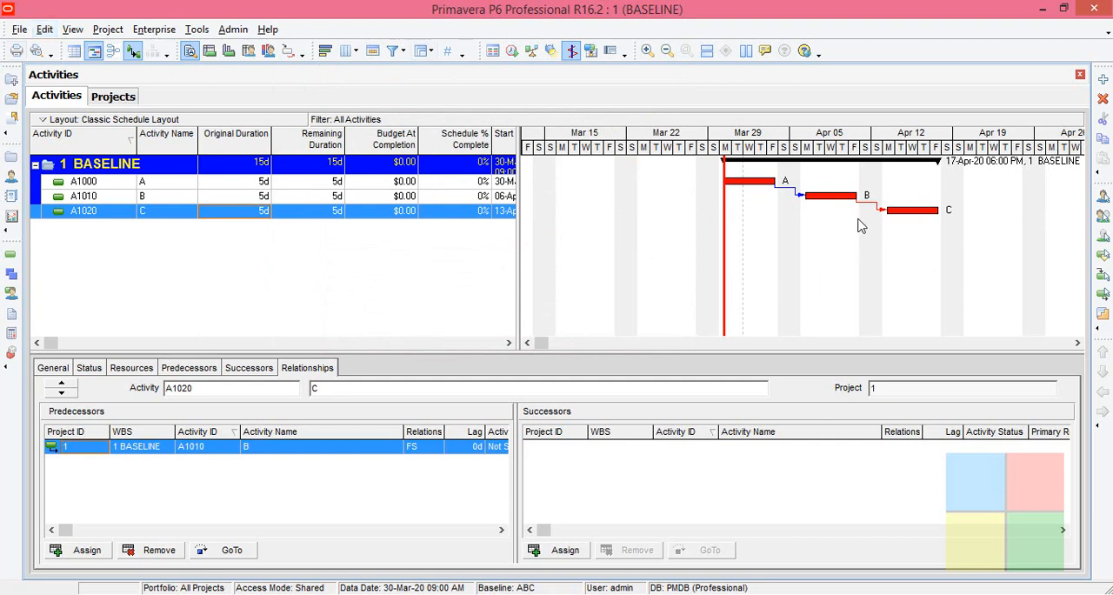
# - Turn on the display of the Primary Baseline bar in the Gantt chart and apply the bar settings
pyautogui.click(668, 188)
pyautogui.rightClick(668, 188)
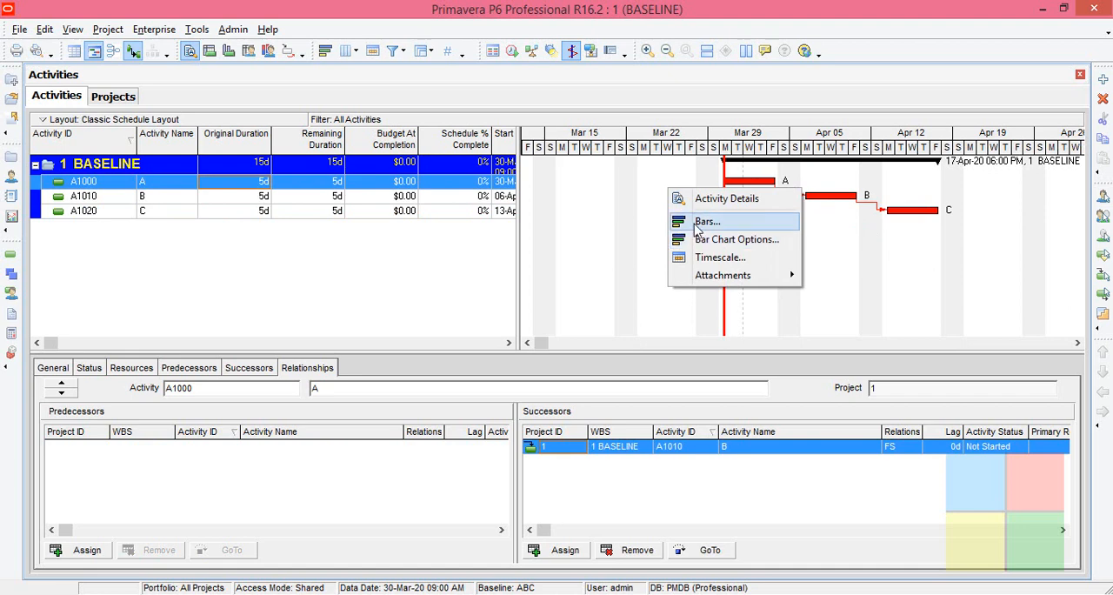
pyautogui.click(705, 222)
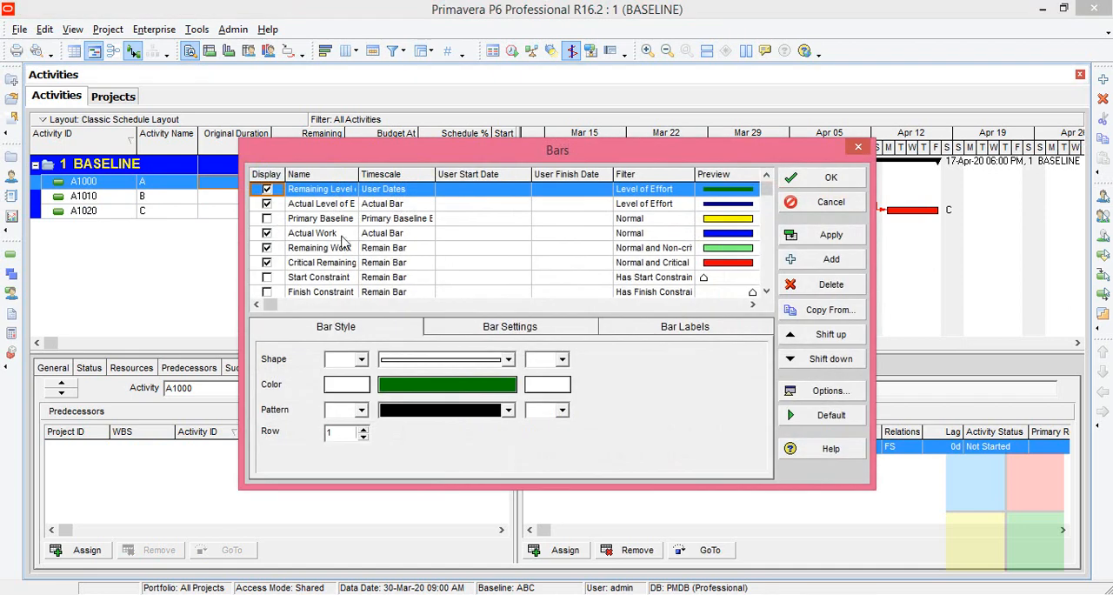
pyautogui.click(301, 221)
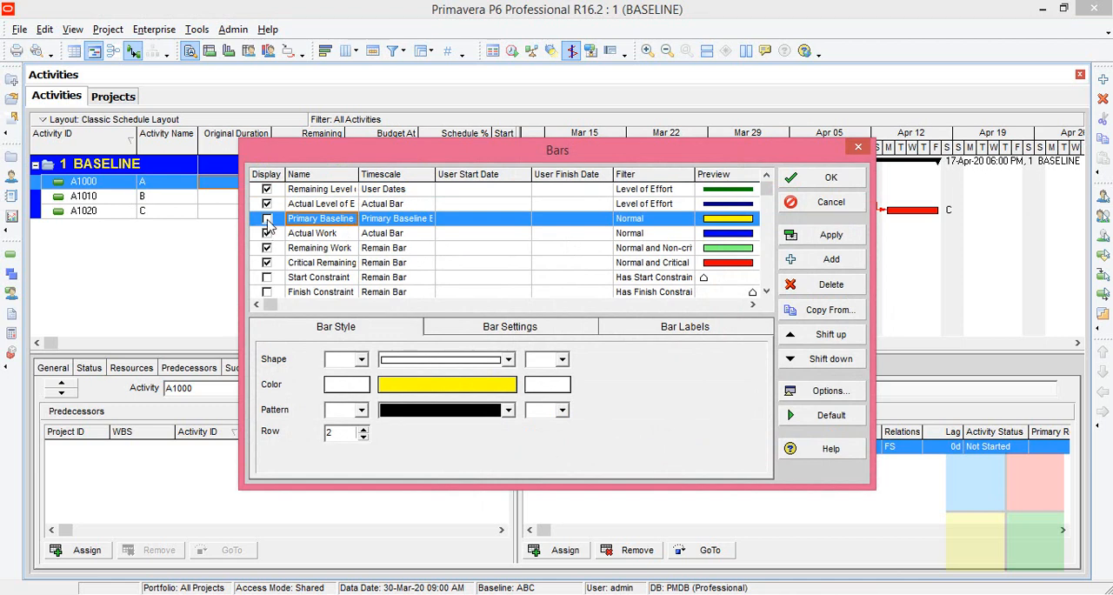
pyautogui.click(818, 235)
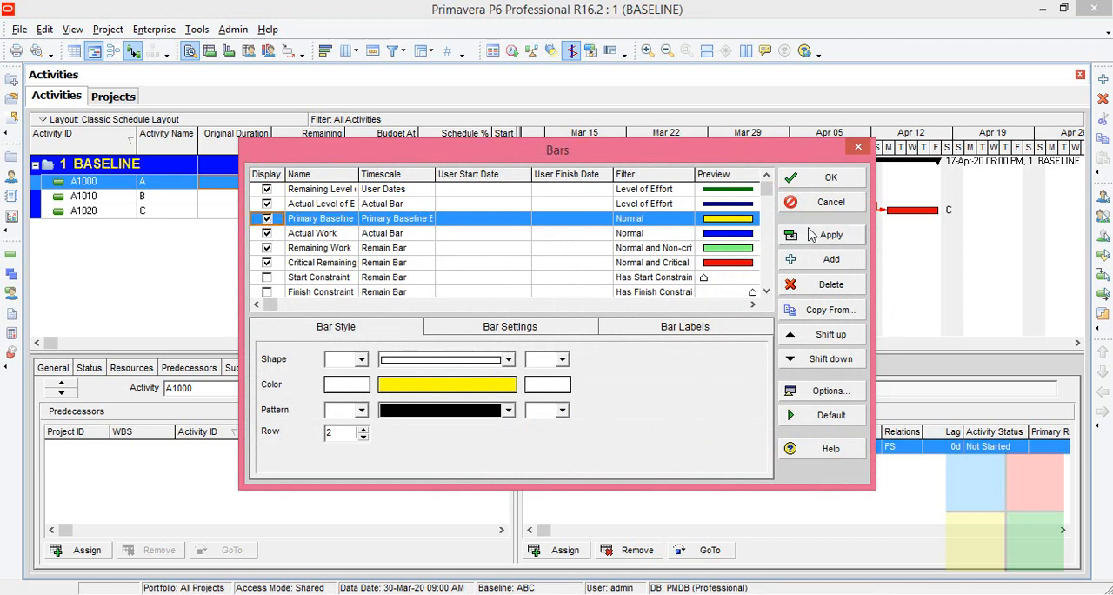
pyautogui.click(822, 179)
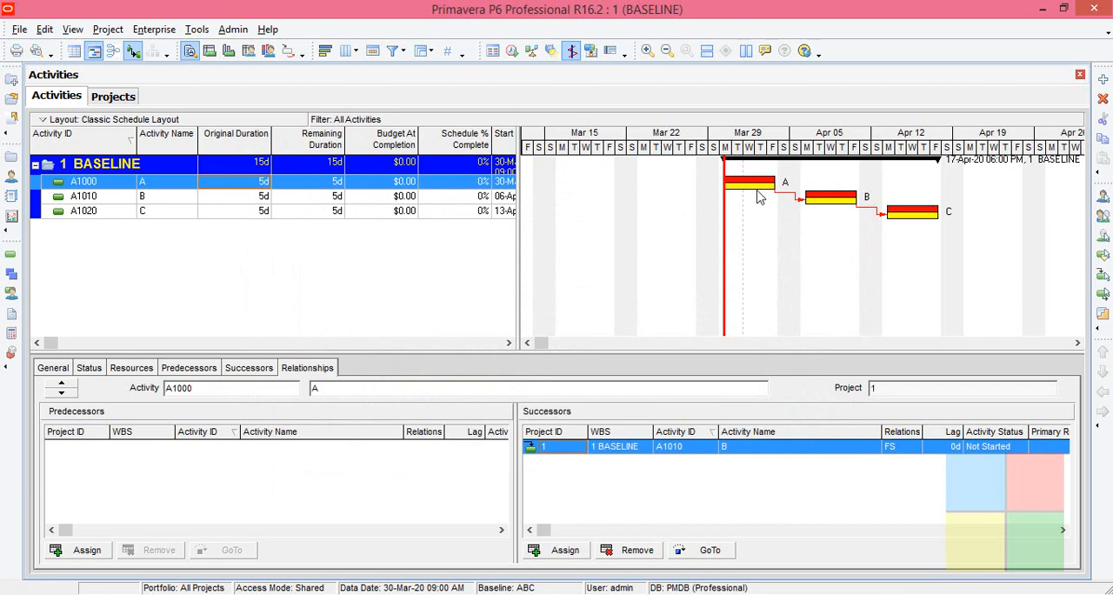
# - Compare the baseline bars with the current schedule bars of activities A, B and C in the Gantt chart
pyautogui.click(830, 200)
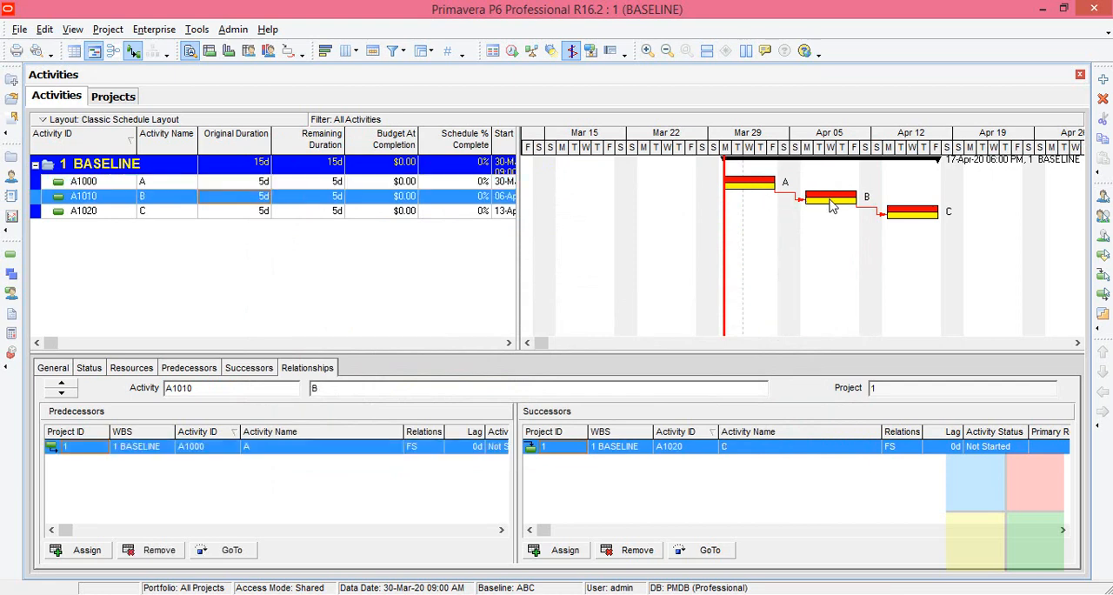
pyautogui.click(902, 215)
pyautogui.click(771, 187)
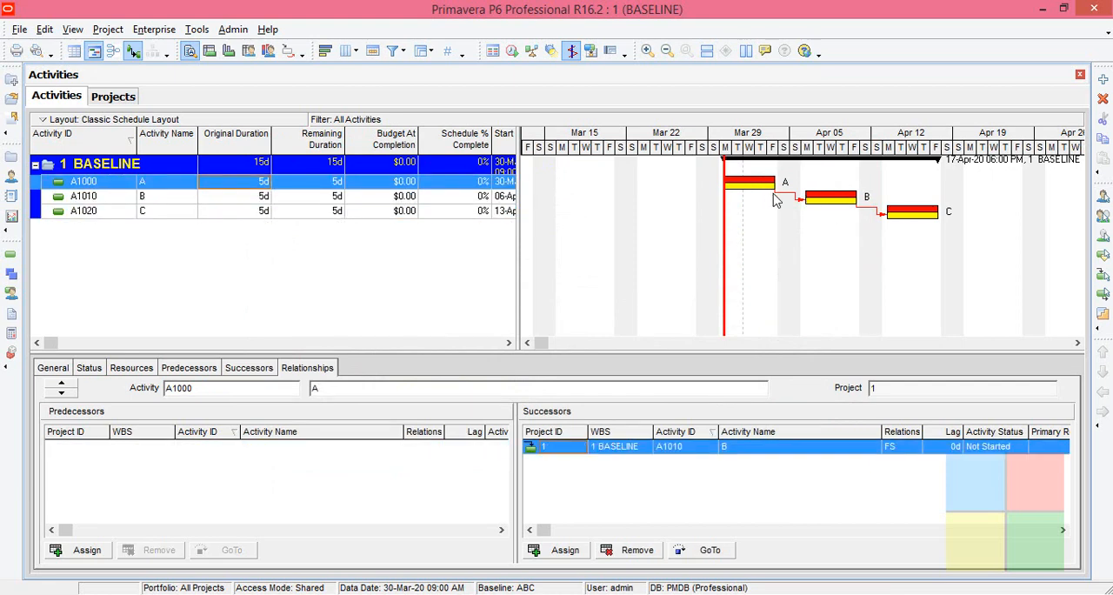